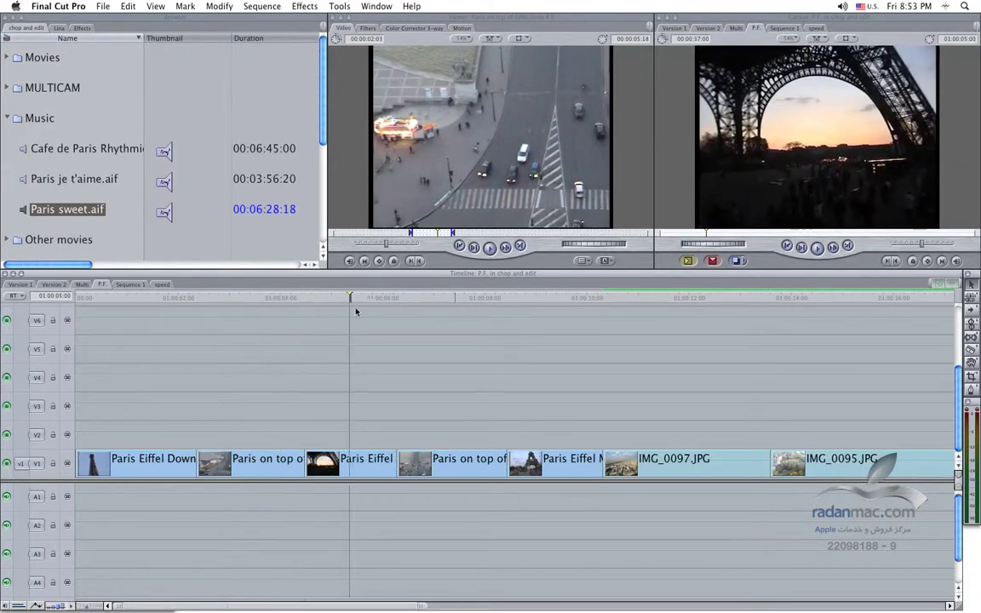
Step: Scrub the timeline to preview the Paris footage, then select the Paris Eiffel clip on V1
{"action": "mouse_move", "coordinate": [356, 312]}
{"action": "left_mouse_down"}
{"action": "mouse_move", "coordinate": [417, 324]}
{"action": "mouse_move", "coordinate": [339, 330]}
{"action": "left_mouse_up"}
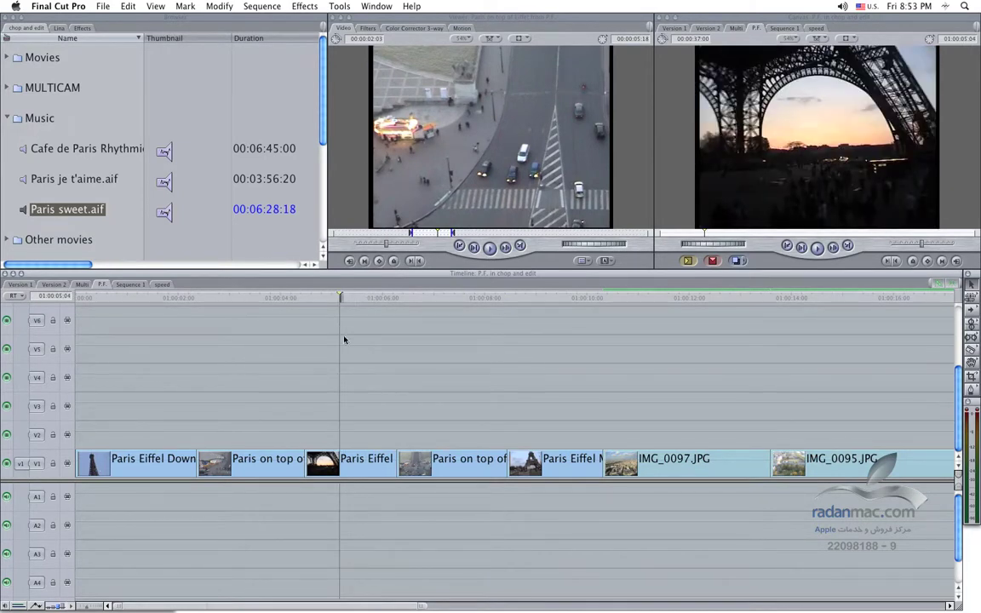
{"action": "mouse_move", "coordinate": [331, 298]}
{"action": "left_mouse_down"}
{"action": "mouse_move", "coordinate": [348, 298]}
{"action": "mouse_move", "coordinate": [328, 303]}
{"action": "mouse_move", "coordinate": [350, 310]}
{"action": "left_mouse_up"}
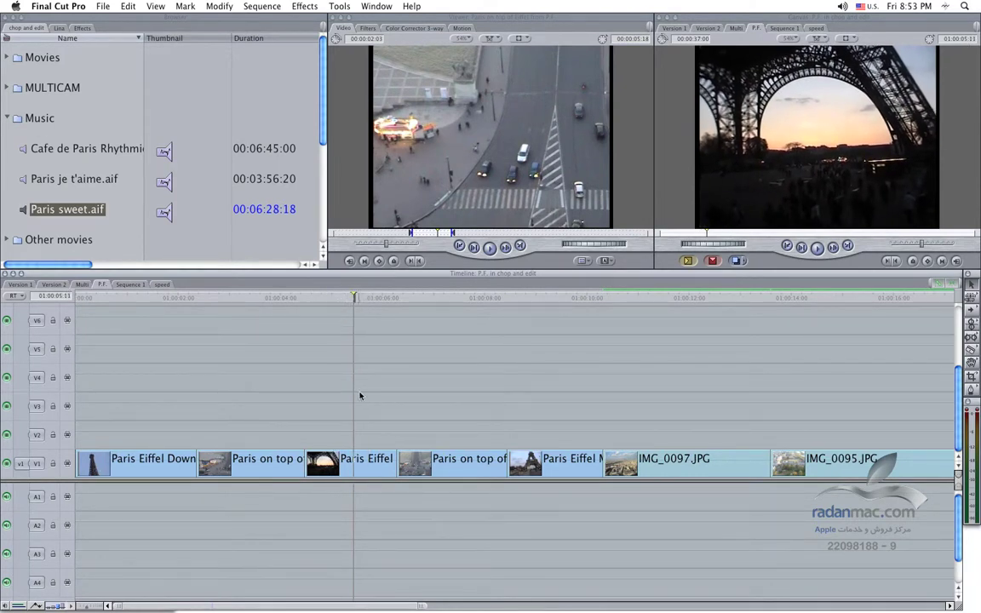
{"action": "left_click", "coordinate": [368, 460]}
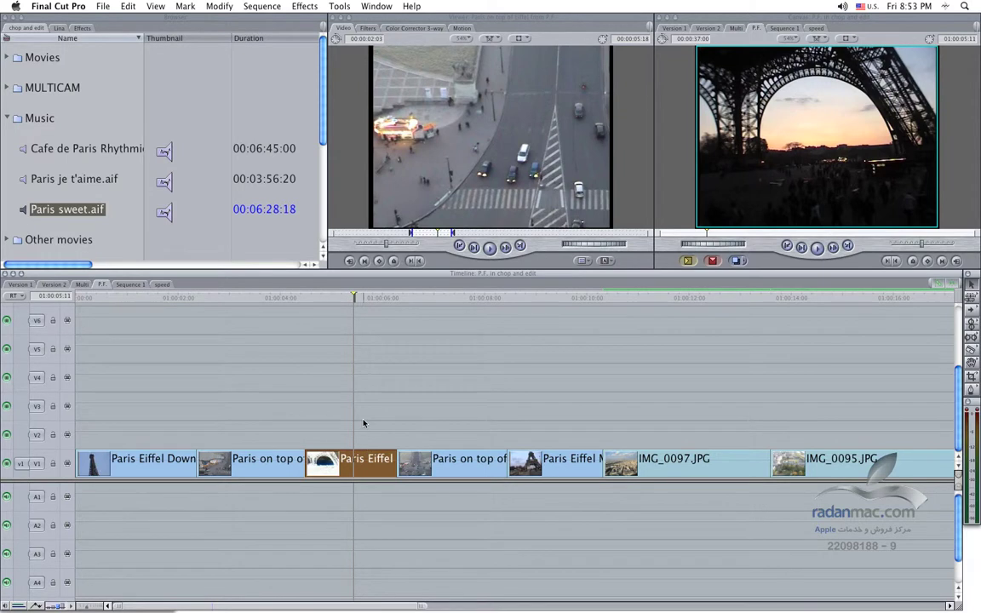
Step: Select both Paris on top clips and check their Send To options, then cancel and clear the selection
{"action": "left_click_drag", "start_coordinate": [278, 425], "coordinate": [432, 468]}
{"action": "right_click", "coordinate": [434, 464]}
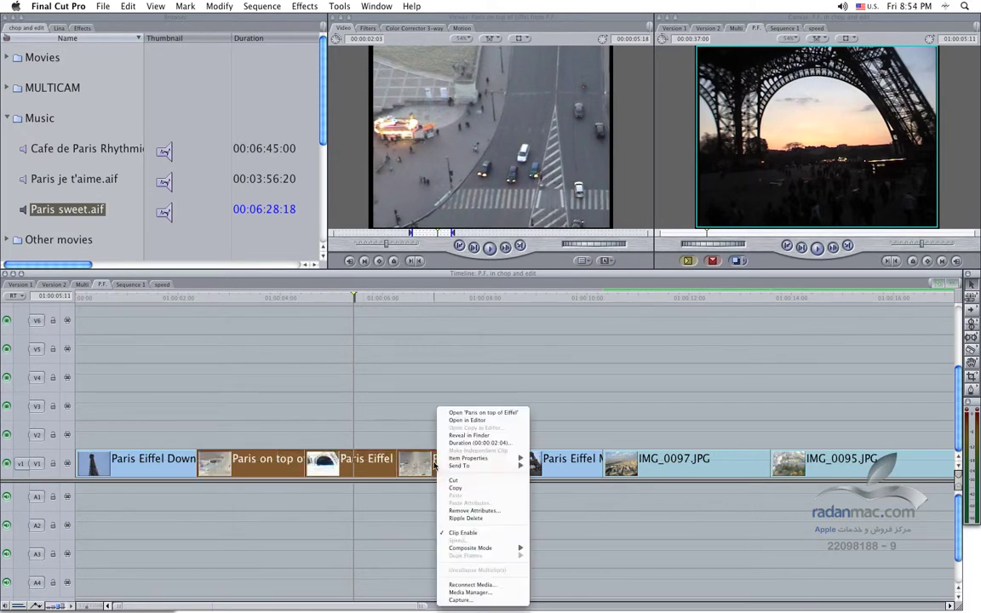
{"action": "mouse_move", "coordinate": [454, 468]}
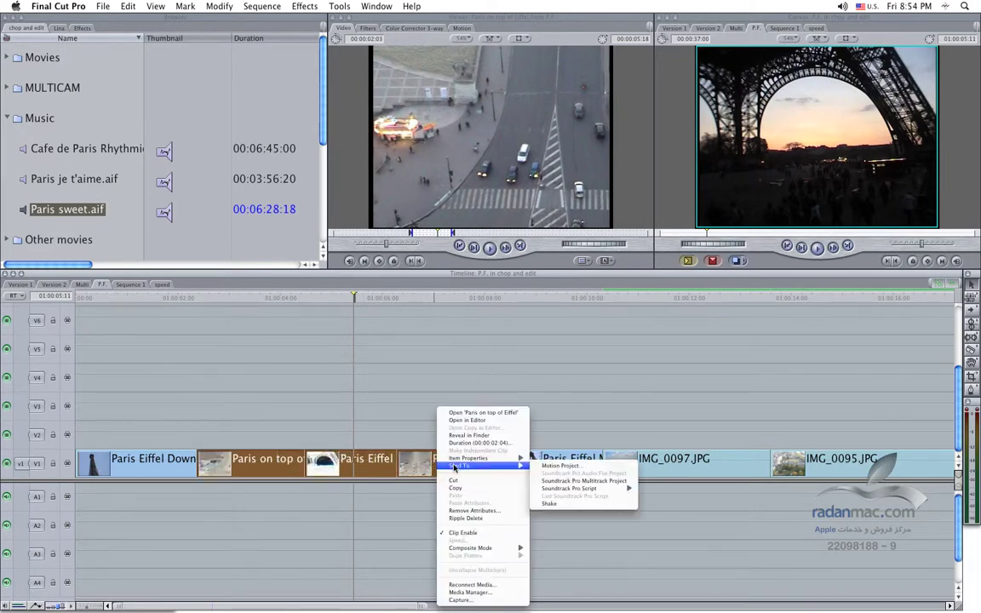
{"action": "left_click", "coordinate": [554, 468]}
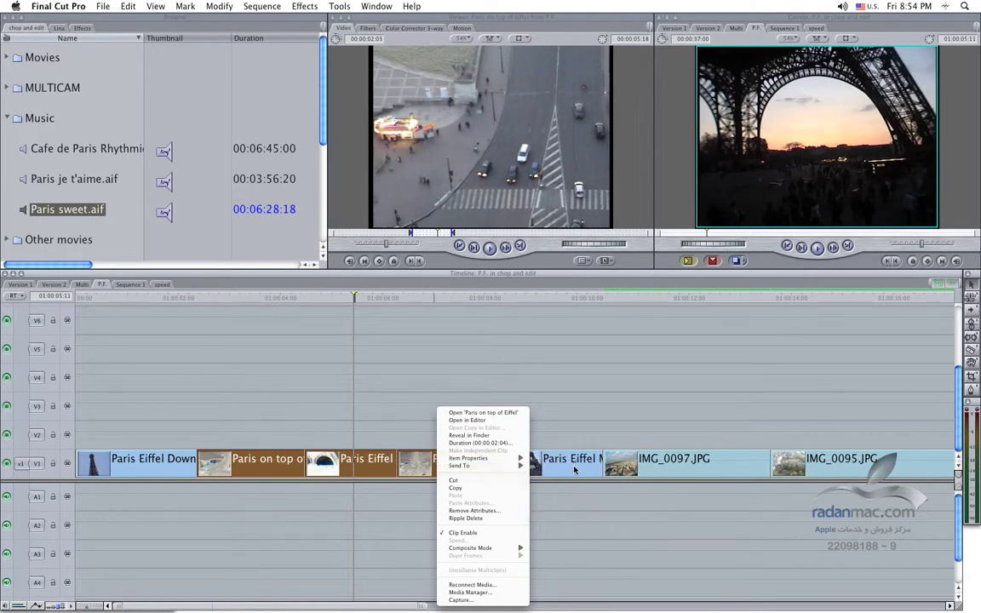
{"action": "left_click", "coordinate": [344, 423]}
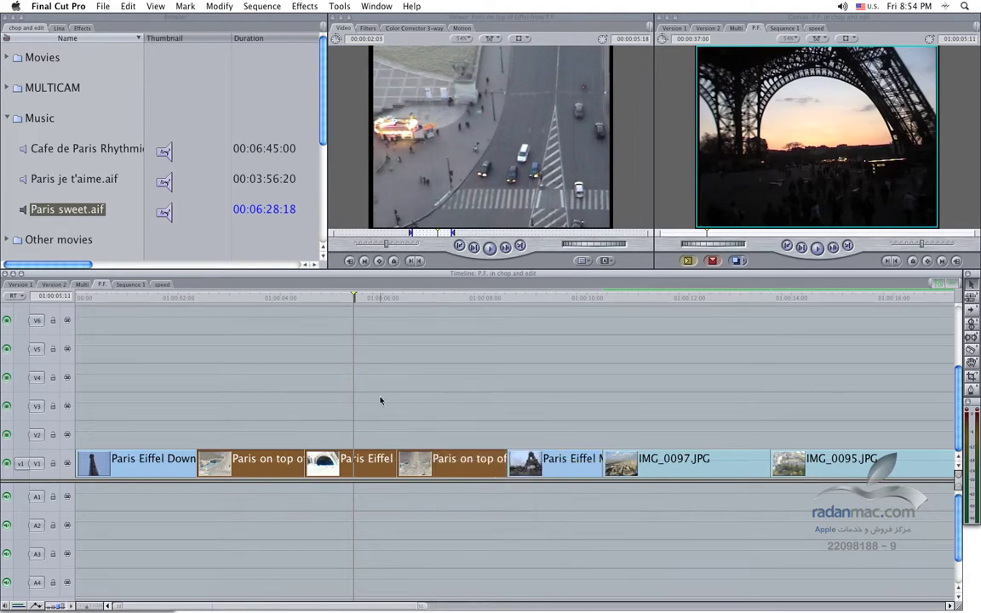
{"action": "left_click", "coordinate": [381, 415]}
Step: Send only the Paris Eiffel clip to a new Motion project and reposition the export dialog
{"action": "left_click", "coordinate": [358, 460]}
{"action": "right_click", "coordinate": [369, 460]}
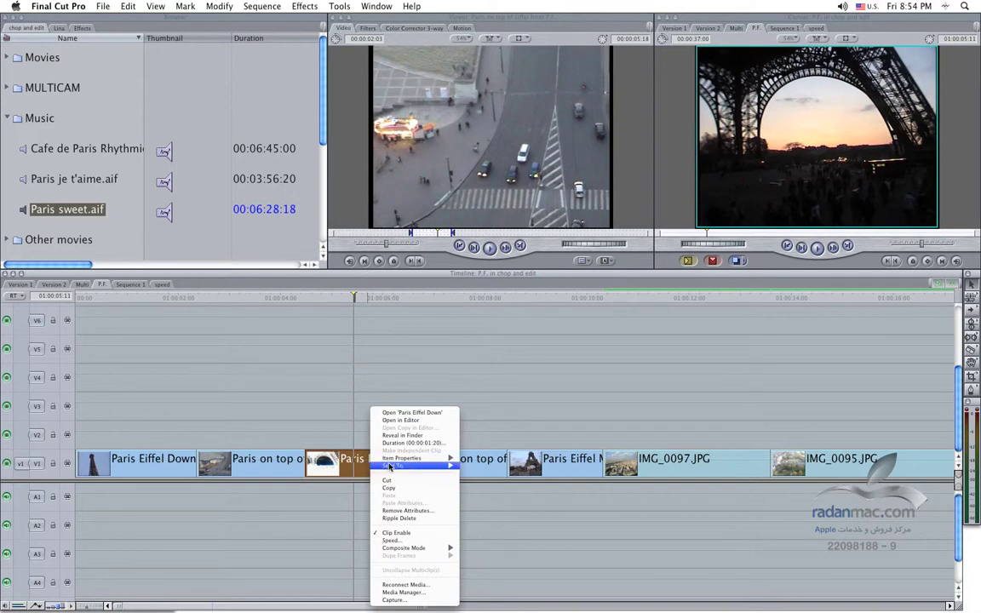
{"action": "mouse_move", "coordinate": [409, 467]}
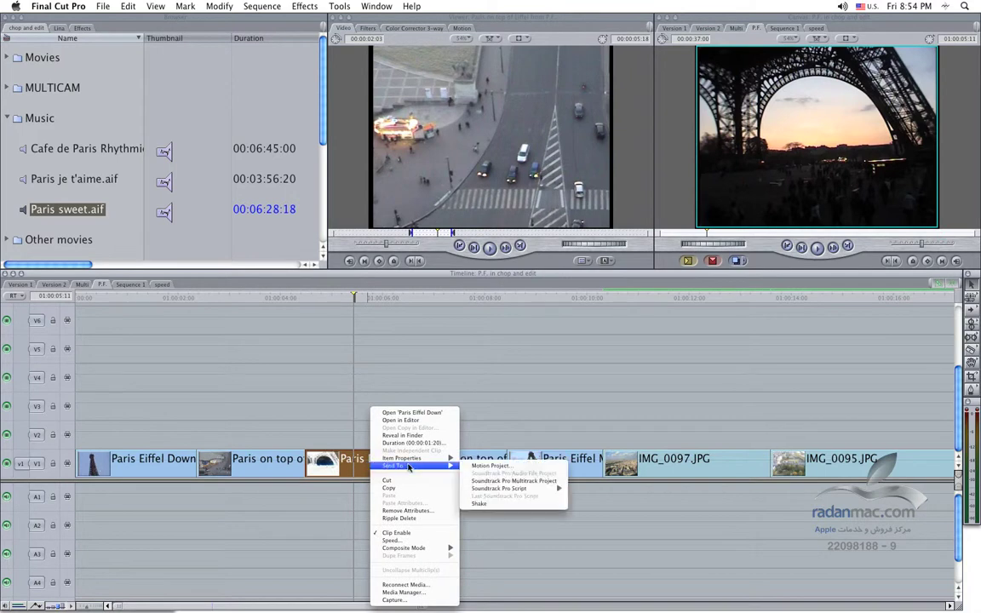
{"action": "left_click", "coordinate": [494, 468]}
{"action": "left_click_drag", "start_coordinate": [500, 117], "coordinate": [532, 255]}
Step: Export the clip as 'Paris camera shake' into the Motion Projects folder and launch Motion
{"action": "left_click", "coordinate": [475, 357]}
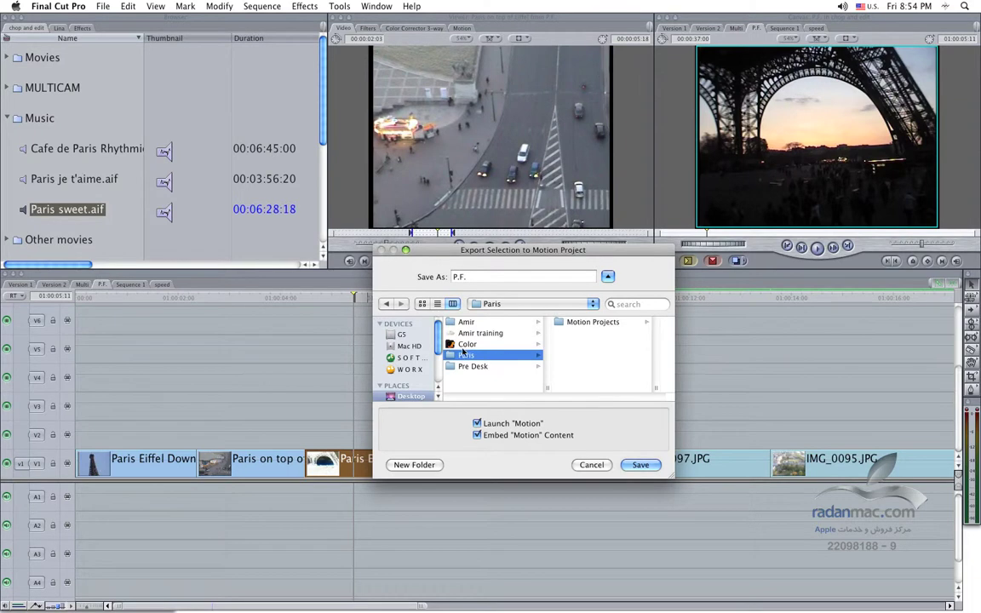
{"action": "left_click", "coordinate": [591, 322]}
{"action": "key", "text": "Tab"}
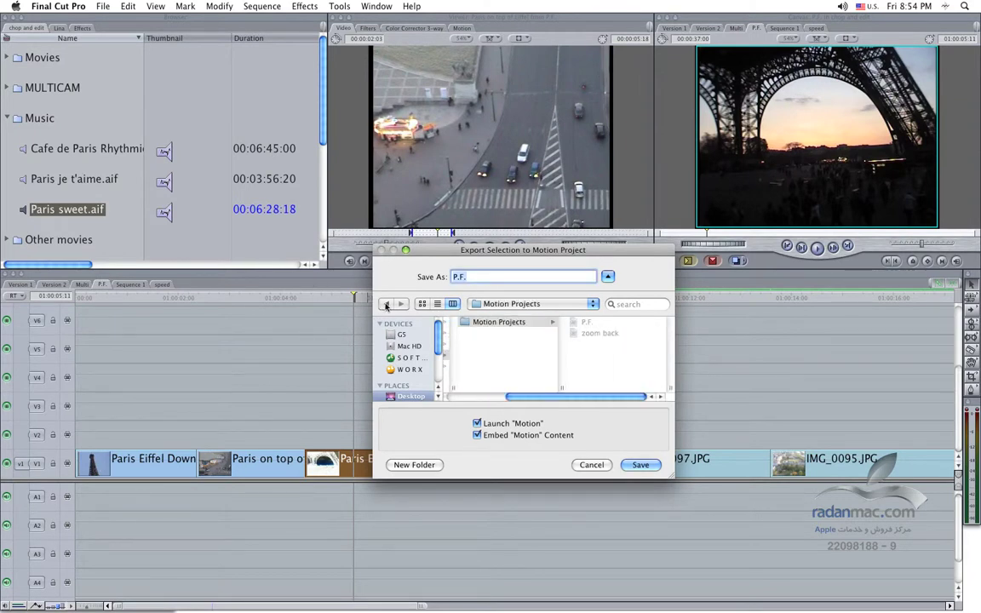
{"action": "type", "text": "Pars"}
{"action": "key", "text": "BackSpace"}
{"action": "type", "text": "is camera shake"}
{"action": "key", "text": "Return"}
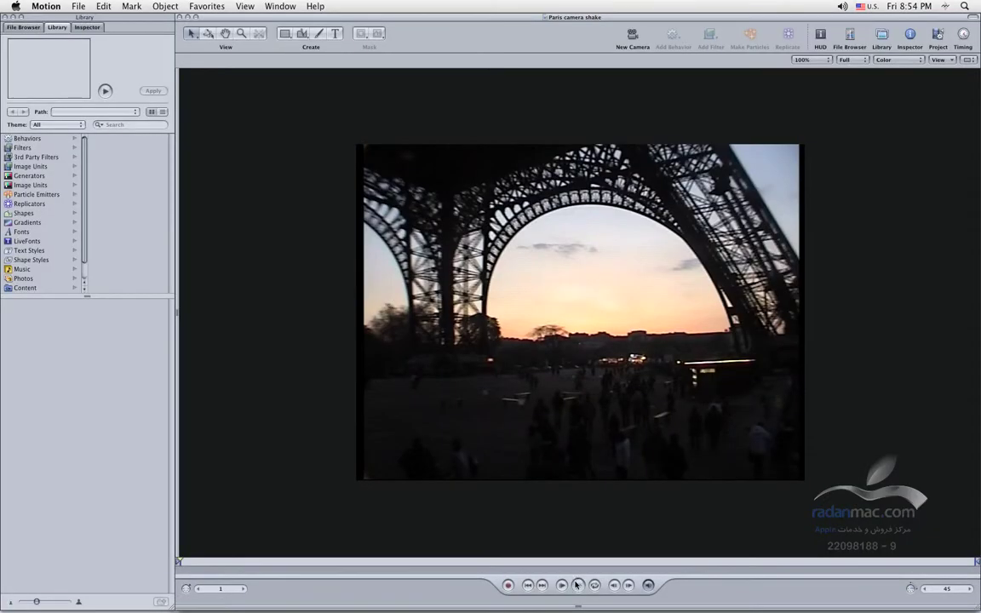
Step: Play the Paris Eiffel Down clip to see the shake, then apply Motion Tracking > Stabilize and show its parameters
{"action": "left_click", "coordinate": [576, 585]}
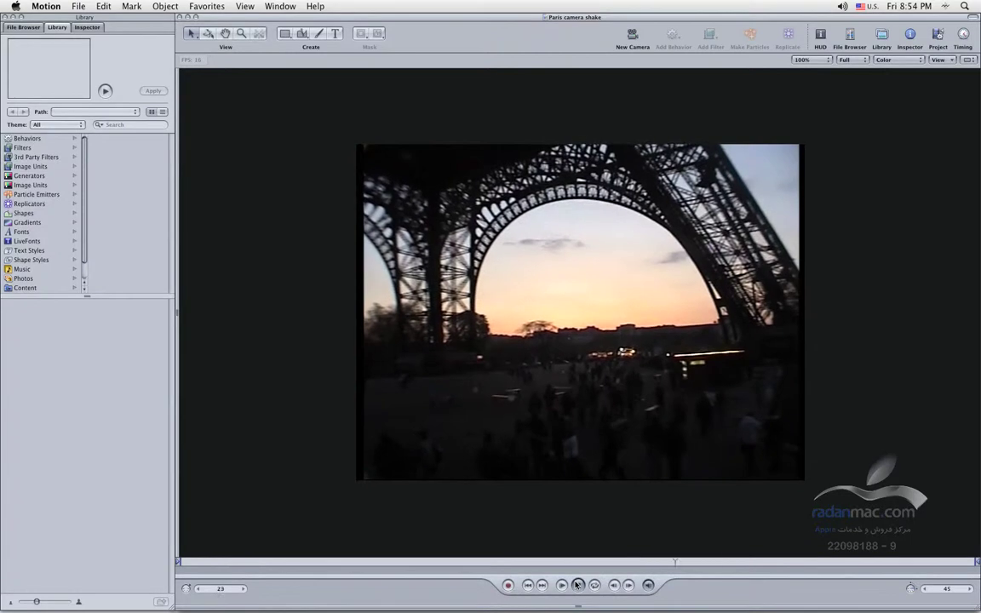
{"action": "left_click", "coordinate": [549, 247]}
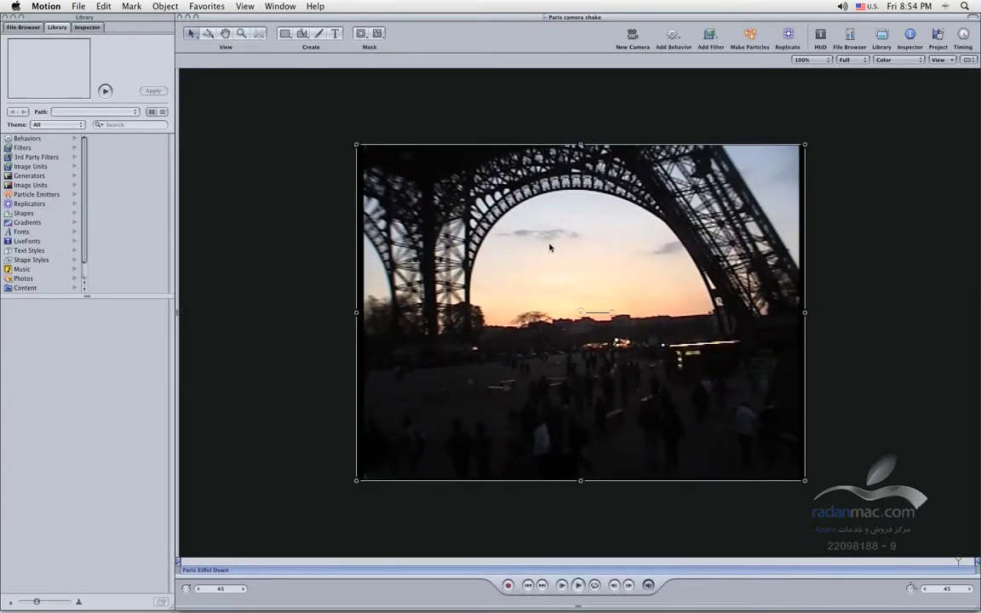
{"action": "left_click", "coordinate": [673, 36]}
{"action": "mouse_move", "coordinate": [716, 73]}
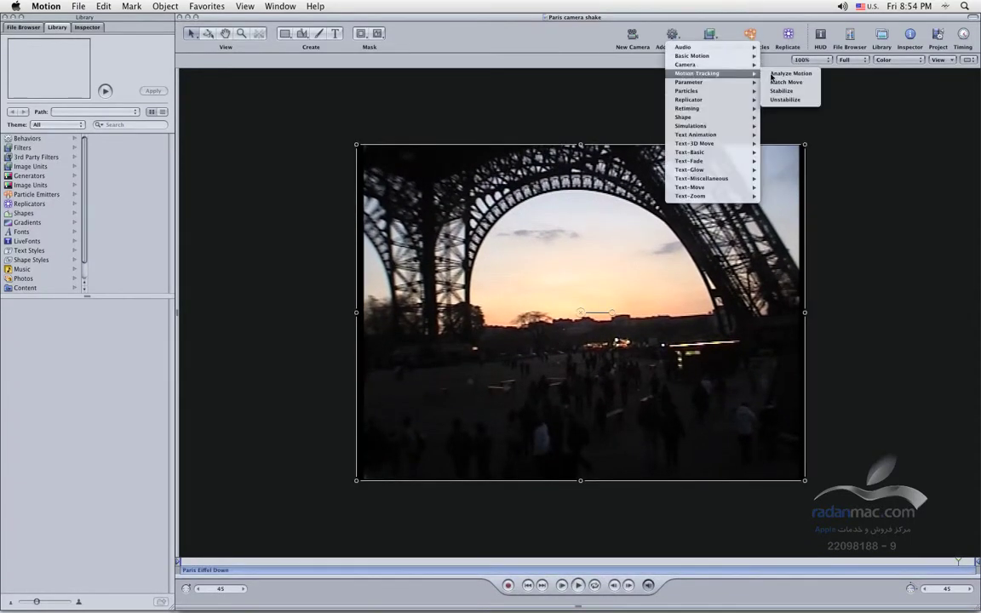
{"action": "left_click", "coordinate": [781, 90]}
{"action": "left_click", "coordinate": [83, 29]}
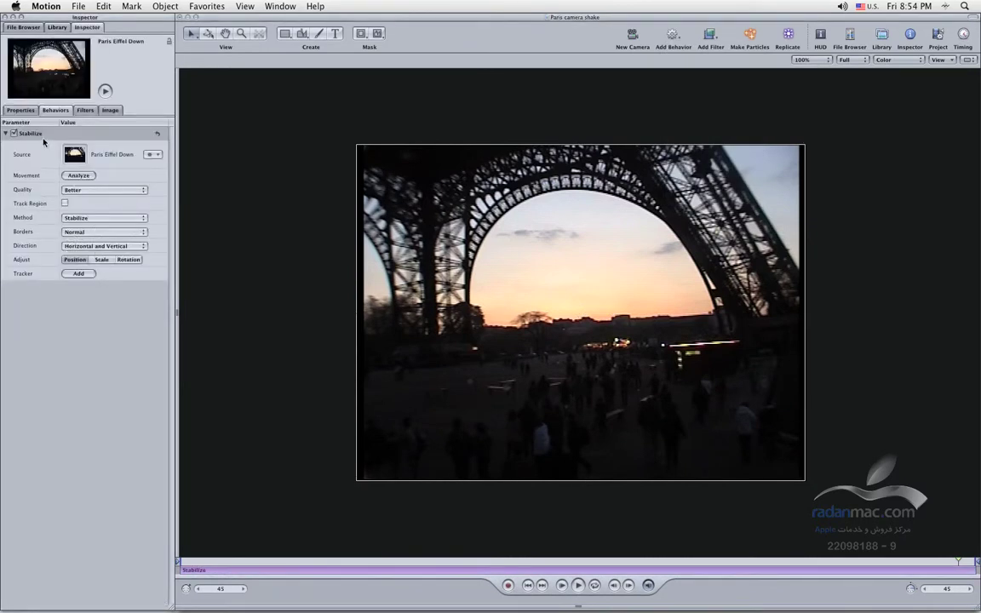
Step: Add Track 1 on the arch's left ironwork and Track 2 on the upper arch
{"action": "left_click", "coordinate": [80, 274]}
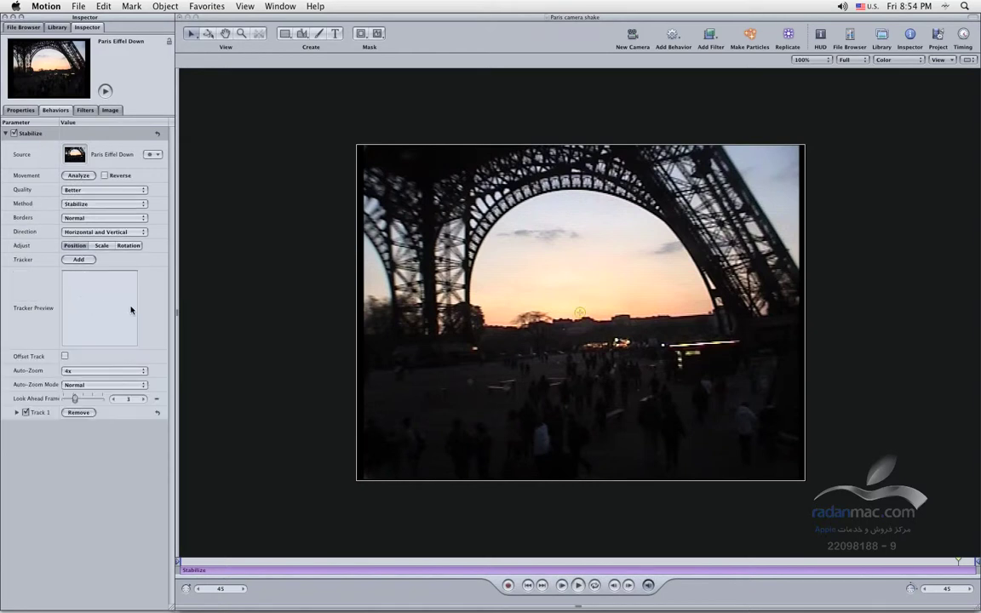
{"action": "mouse_move", "coordinate": [579, 317]}
{"action": "left_mouse_down"}
{"action": "mouse_move", "coordinate": [527, 242]}
{"action": "mouse_move", "coordinate": [470, 191]}
{"action": "left_mouse_up"}
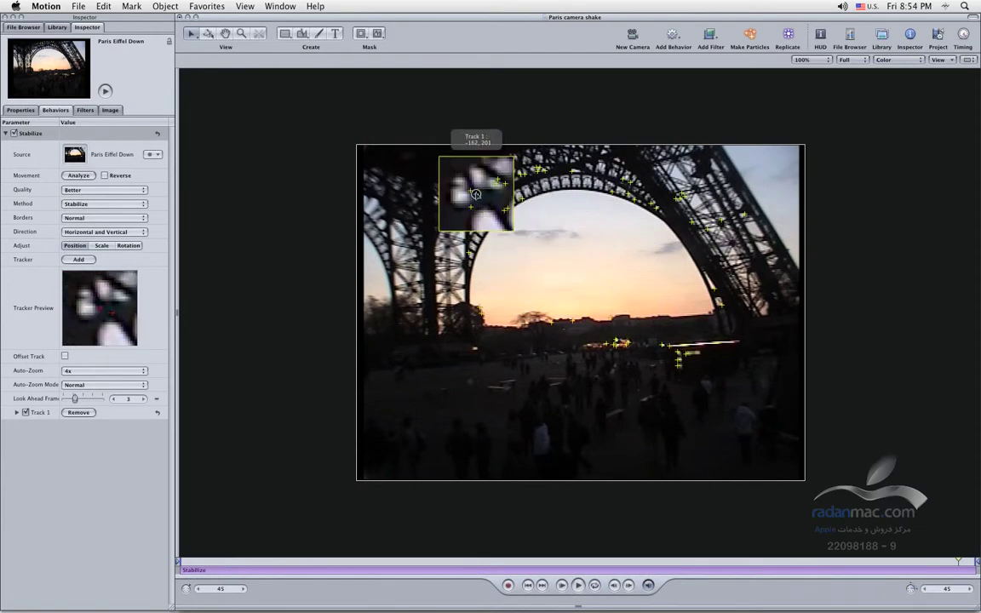
{"action": "left_click", "coordinate": [79, 259]}
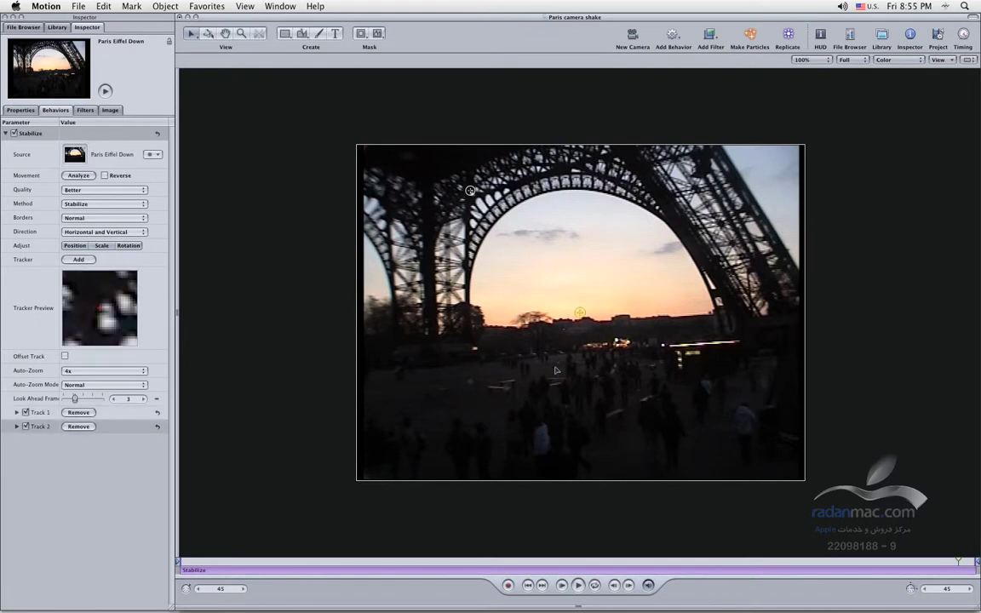
{"action": "mouse_move", "coordinate": [580, 312]}
{"action": "left_mouse_down"}
{"action": "mouse_move", "coordinate": [613, 184]}
{"action": "mouse_move", "coordinate": [585, 230]}
{"action": "mouse_move", "coordinate": [624, 167]}
{"action": "left_mouse_up"}
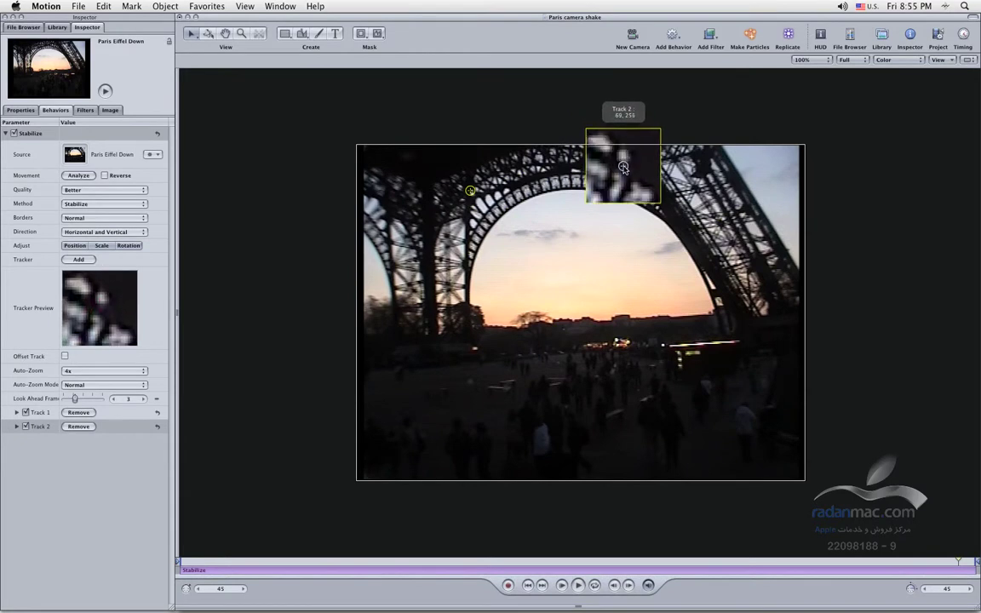
{"action": "left_click_drag", "start_coordinate": [624, 167], "coordinate": [623, 179]}
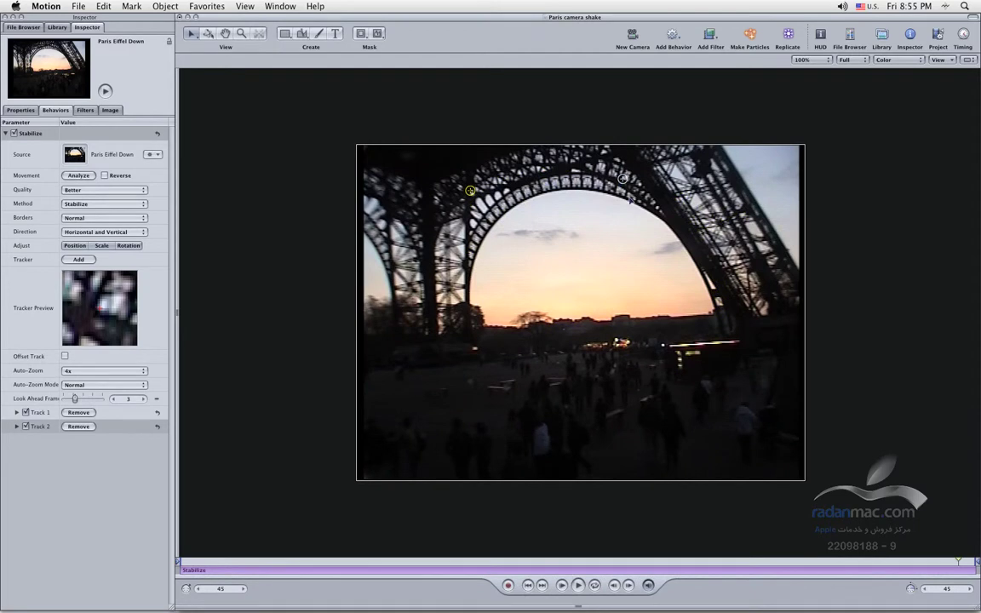
Step: Analyze the clip's movement across all 45 frames and play the stabilized result from the start
{"action": "left_click", "coordinate": [81, 177]}
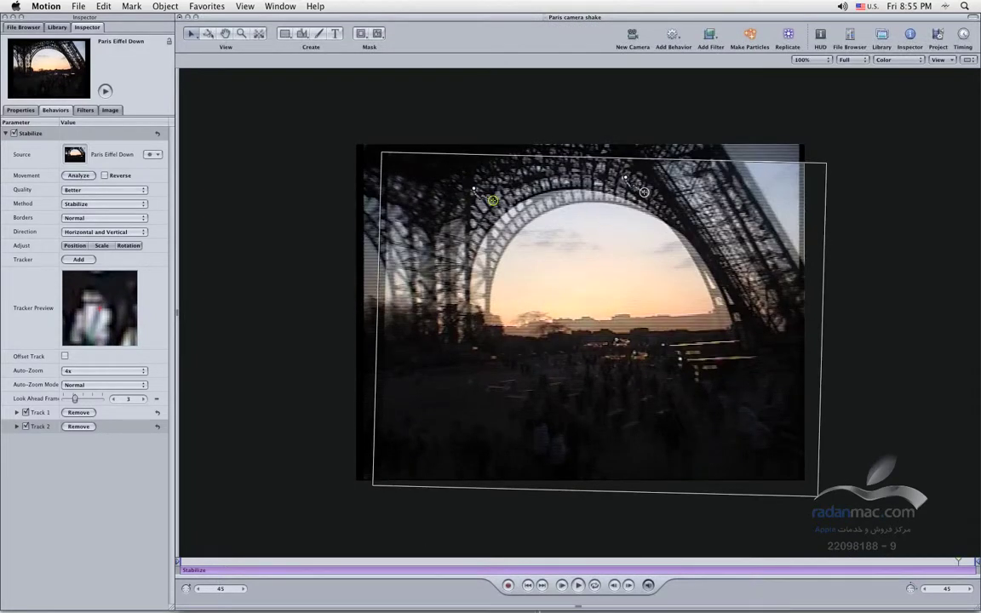
{"action": "left_click", "coordinate": [560, 586]}
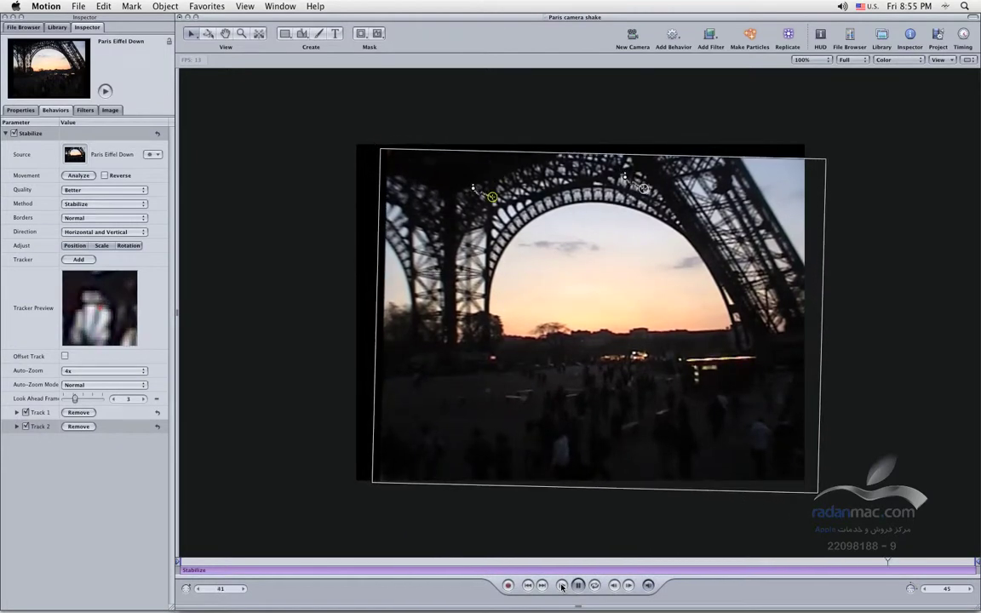
{"action": "left_click", "coordinate": [563, 586]}
{"action": "left_click", "coordinate": [562, 586]}
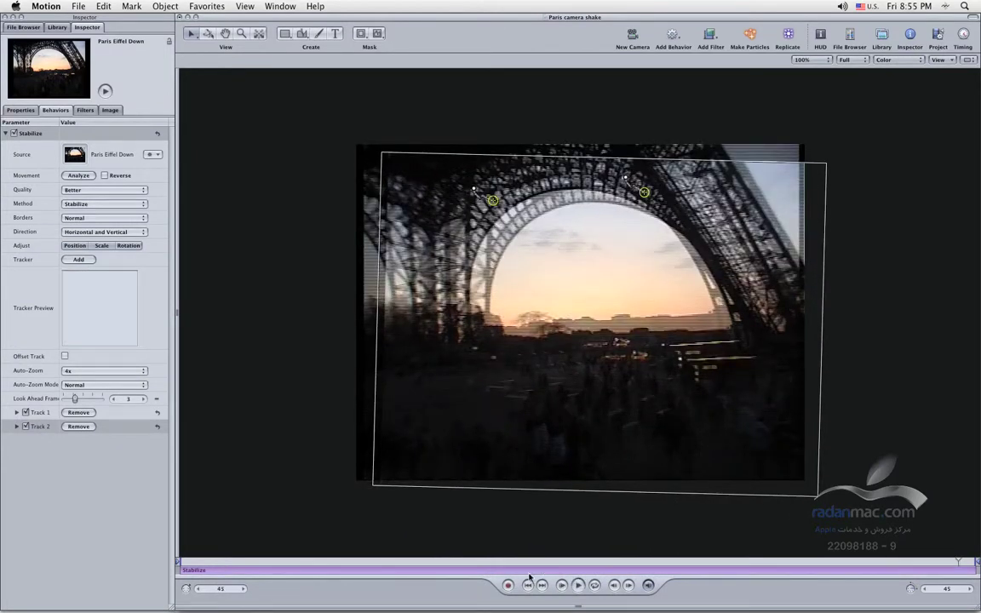
{"action": "left_click", "coordinate": [529, 584]}
{"action": "left_click", "coordinate": [579, 586]}
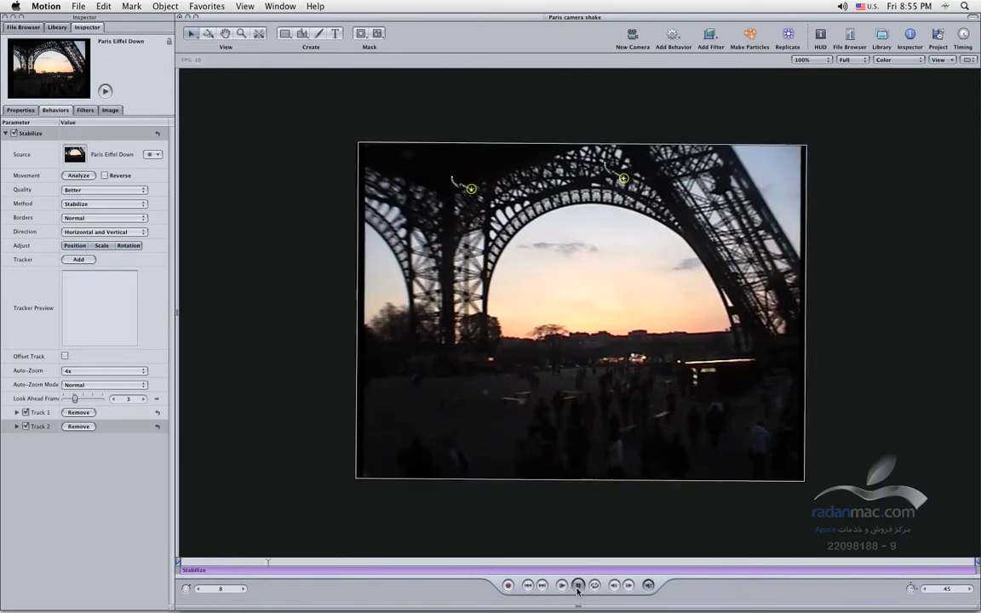
{"action": "left_click", "coordinate": [579, 586]}
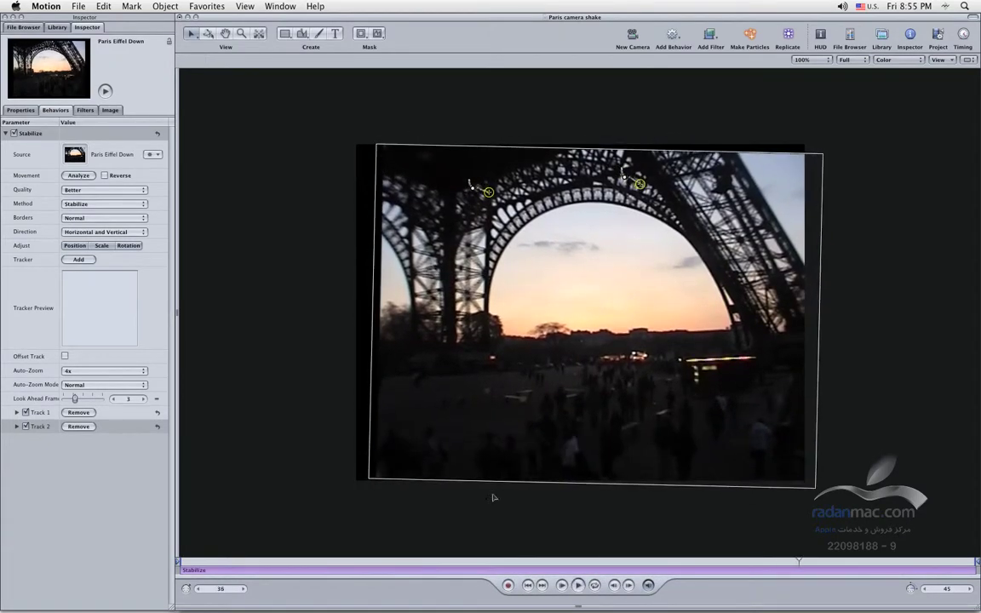
Step: Set Stabilize Borders to Zoom, preview from the first frame, and switch to the Select/Transform tool
{"action": "left_click", "coordinate": [85, 220]}
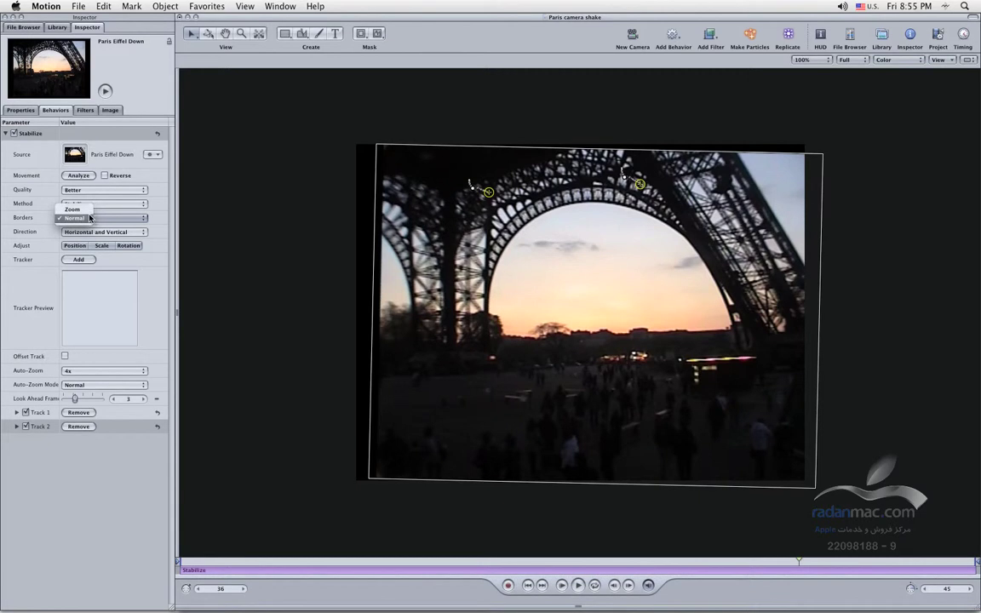
{"action": "left_click", "coordinate": [73, 209]}
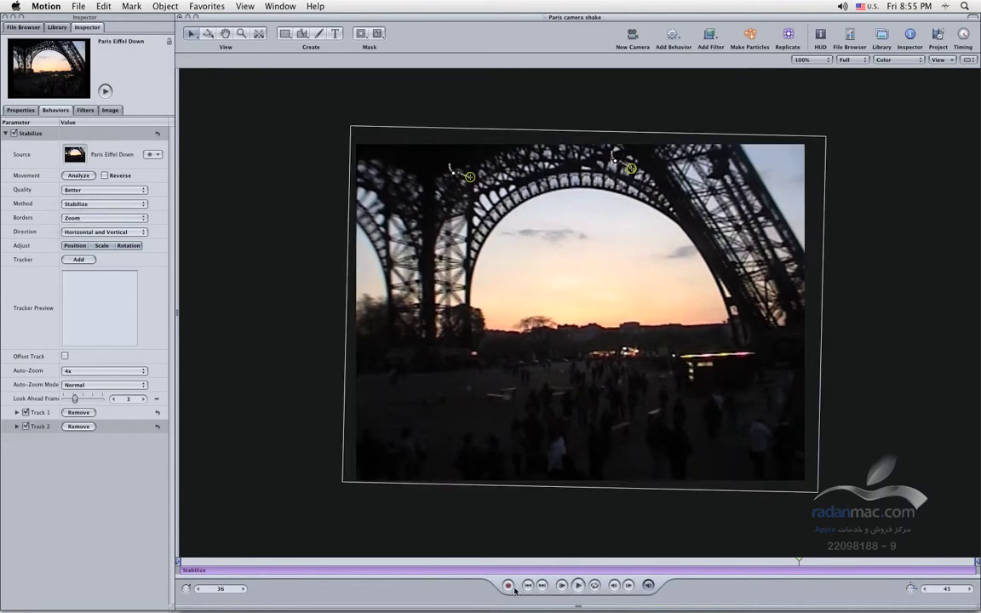
{"action": "left_click", "coordinate": [561, 588]}
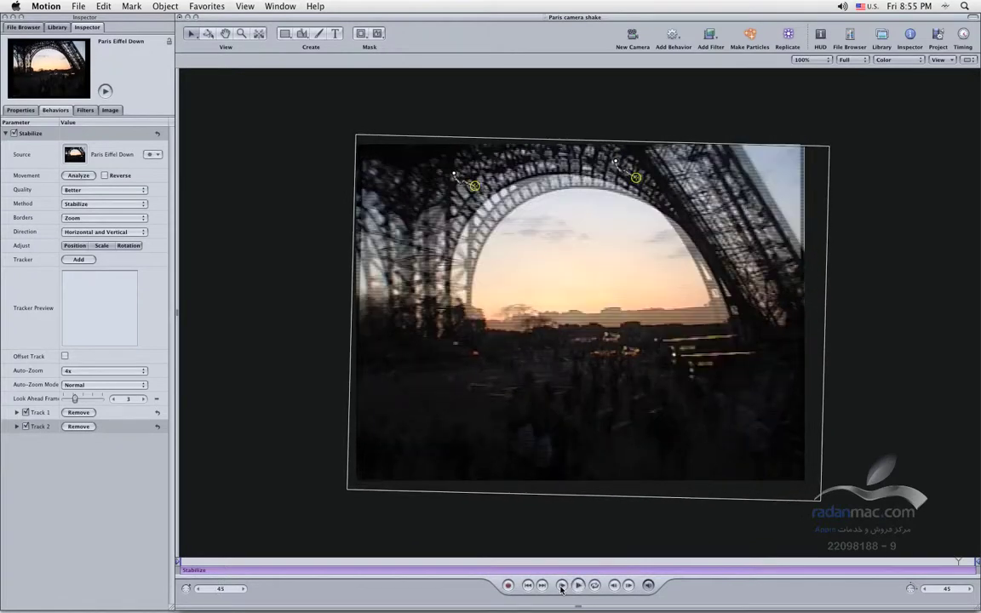
{"action": "left_click", "coordinate": [528, 586]}
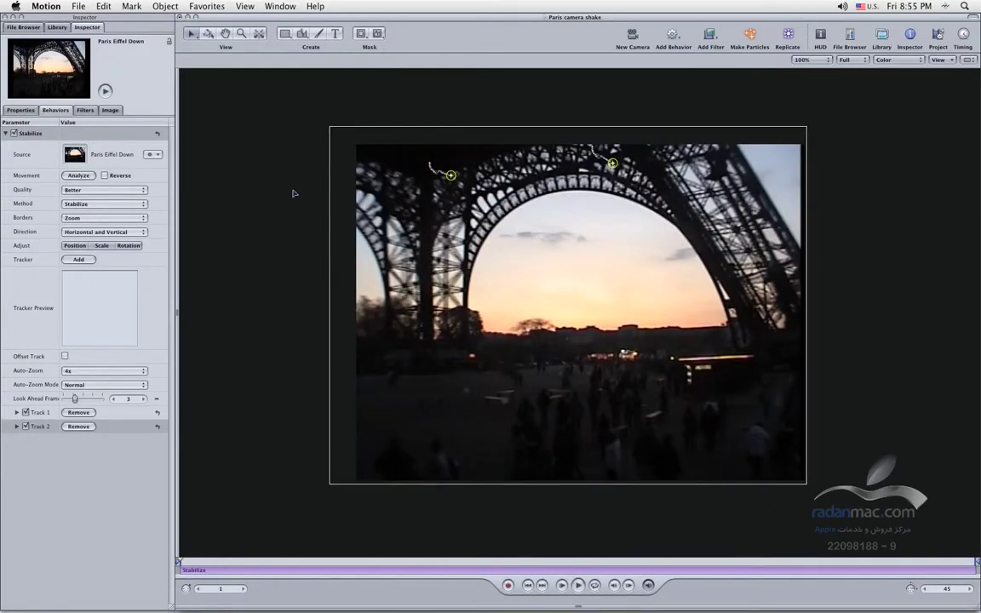
{"action": "left_click", "coordinate": [195, 35]}
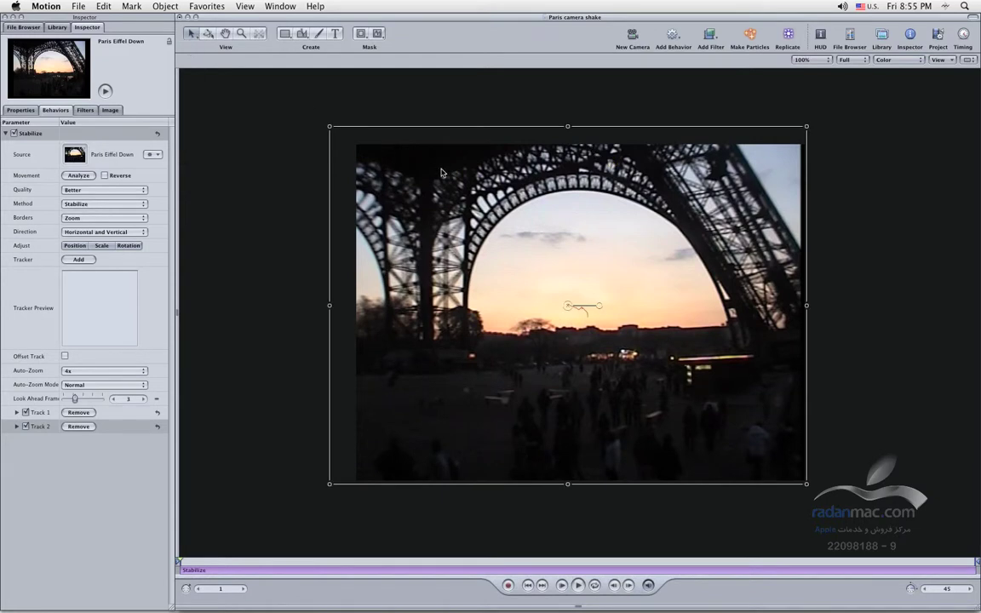
{"action": "left_click", "coordinate": [78, 7]}
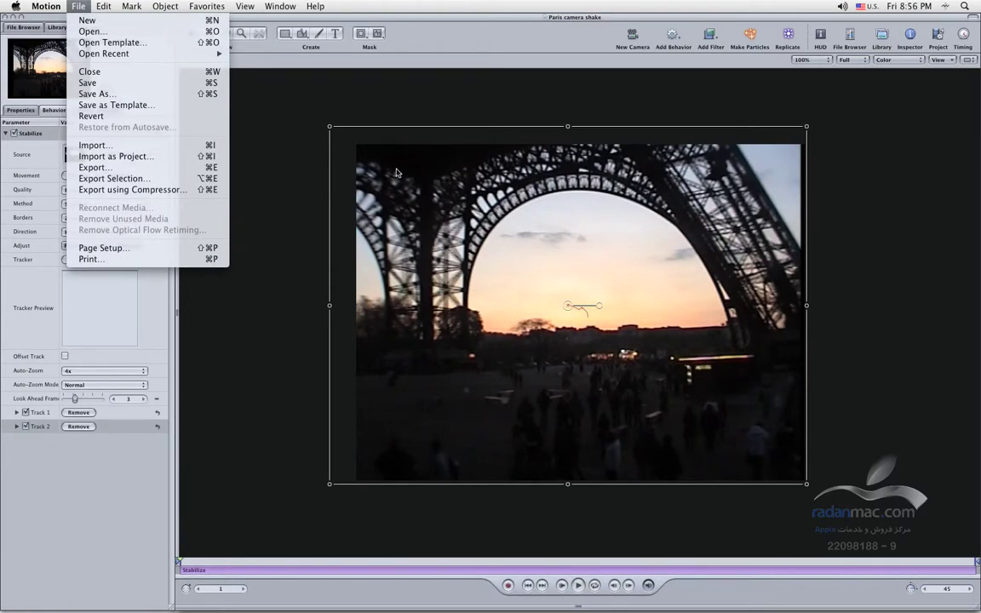
Step: Save the Motion project, return to Final Cut Pro, and scrub onto the stabilized clip
{"action": "left_click", "coordinate": [186, 83]}
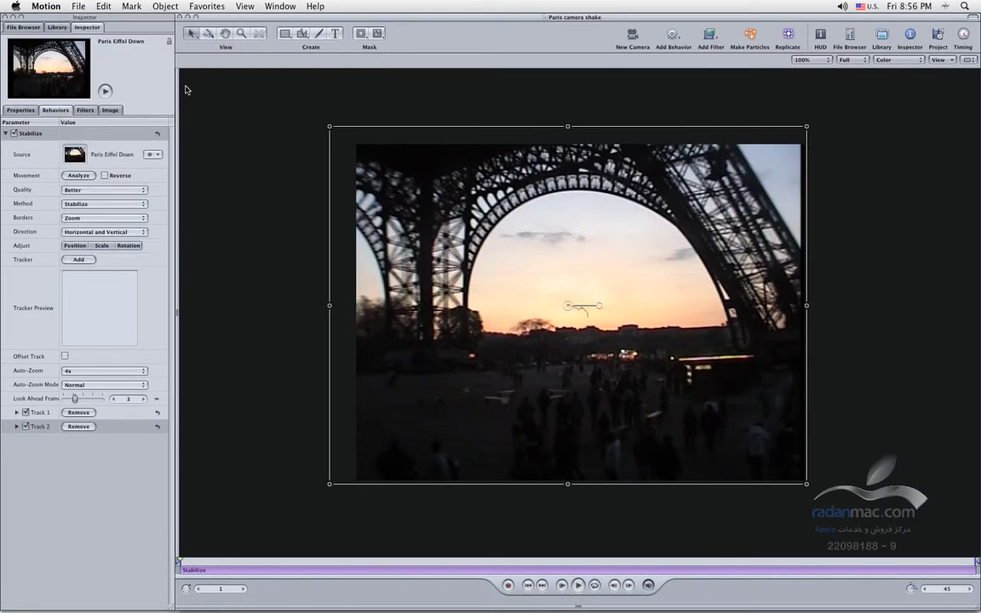
{"action": "key", "text": "super+Tab"}
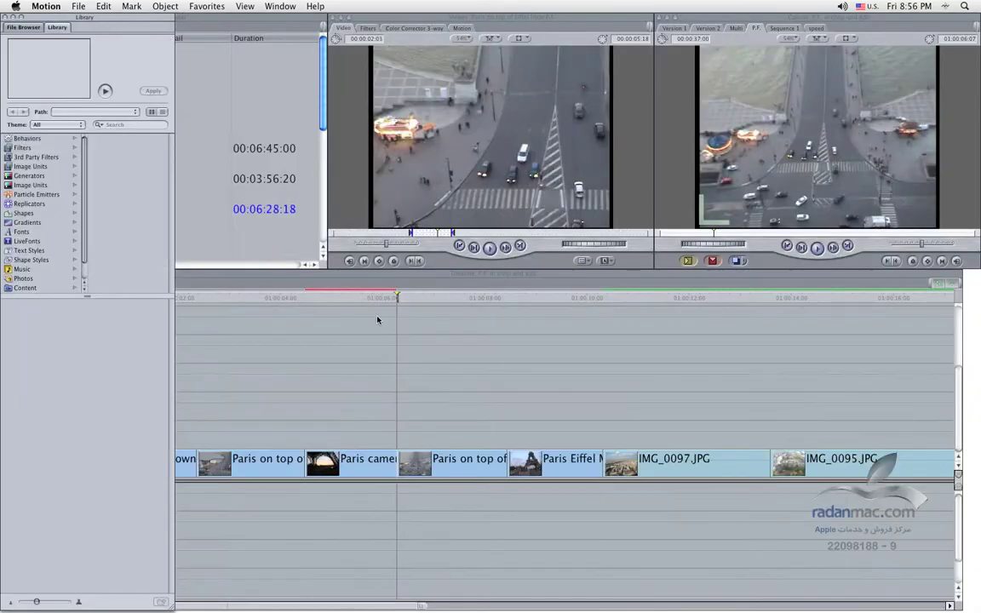
{"action": "left_click_drag", "start_coordinate": [372, 299], "coordinate": [328, 300]}
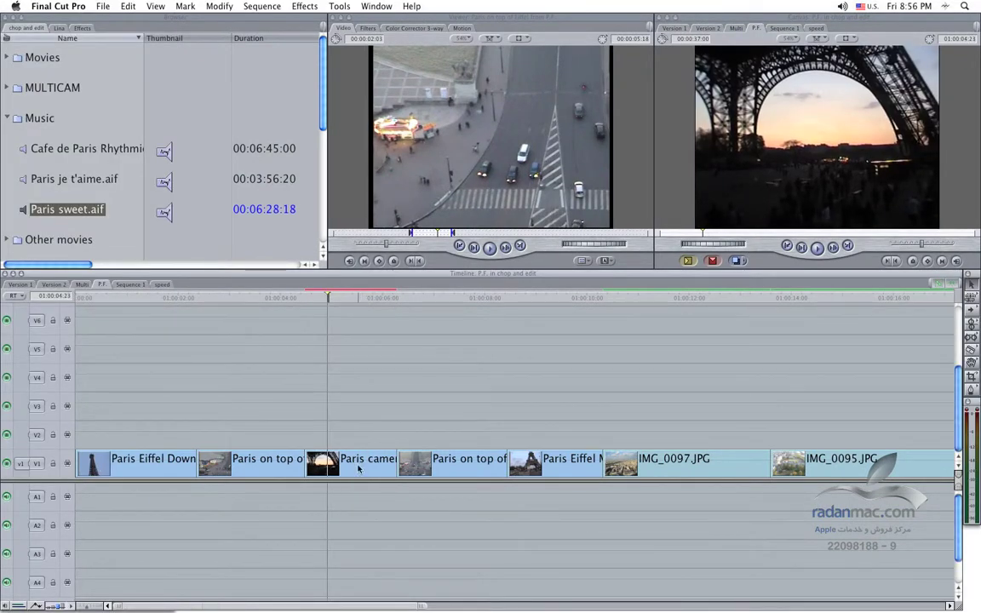
Step: Select the Paris camera shake.motn clip, zoom the timeline around it, and render it with Cmd-R
{"action": "left_click", "coordinate": [387, 464]}
{"action": "left_click_drag", "start_coordinate": [420, 608], "coordinate": [309, 608]}
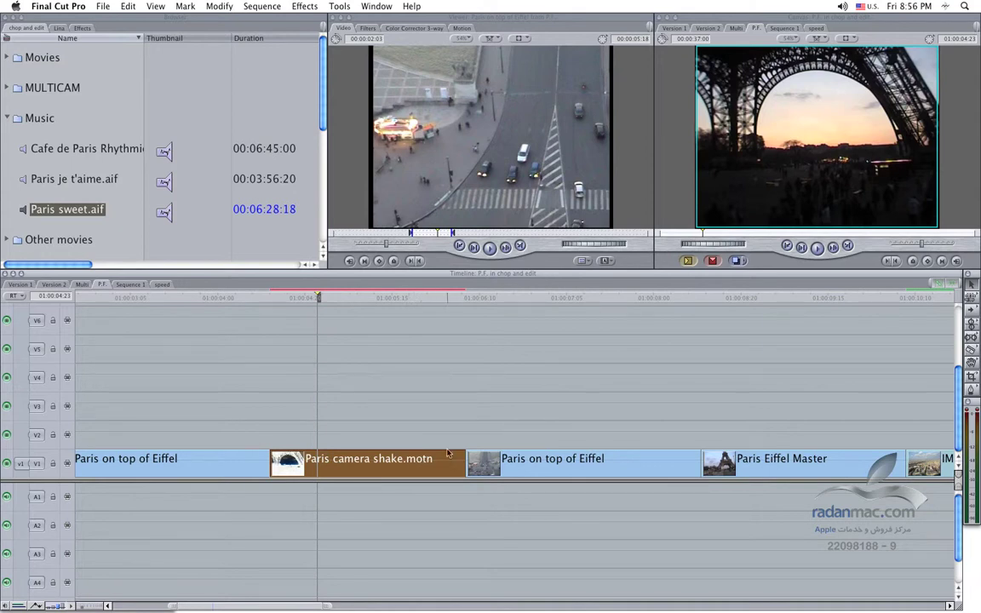
{"action": "left_click", "coordinate": [404, 401]}
{"action": "left_click", "coordinate": [385, 473]}
{"action": "key", "text": "super+r"}
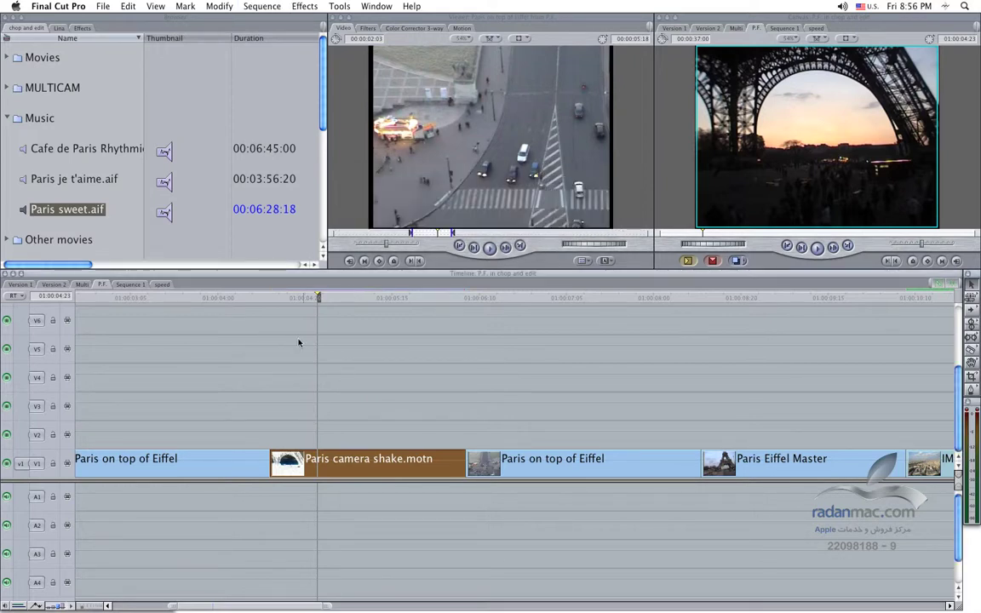
Step: Play the timeline through the rendered clip to check the stabilization, then deselect it
{"action": "left_click", "coordinate": [202, 298]}
{"action": "key", "text": "space"}
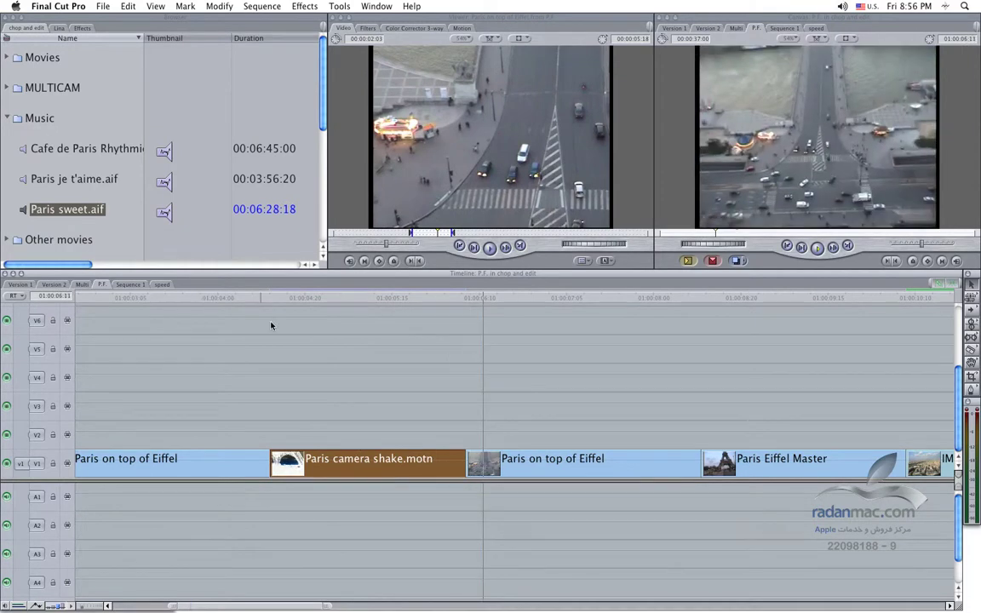
{"action": "left_click_drag", "start_coordinate": [287, 298], "coordinate": [392, 319]}
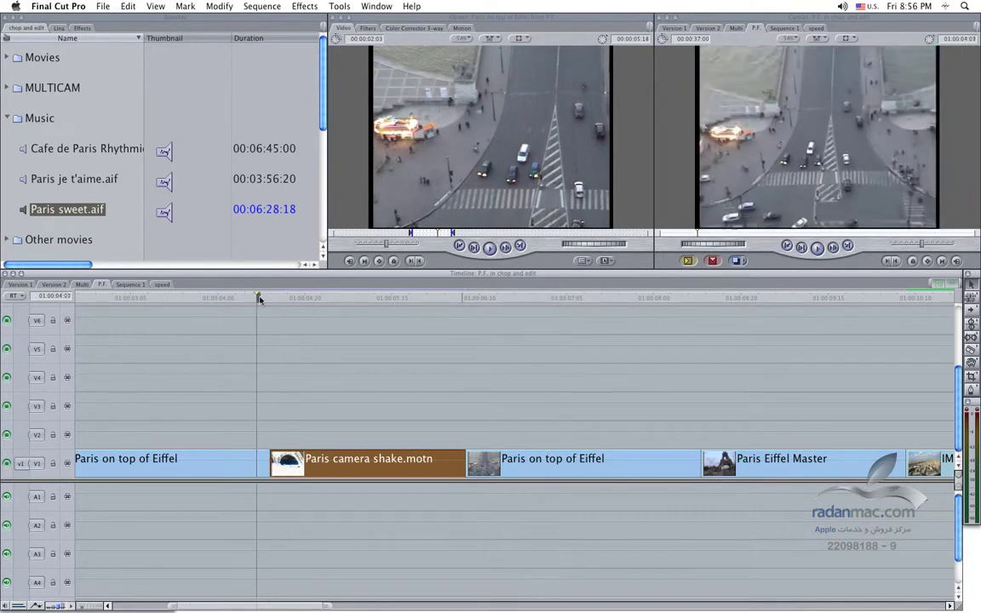
{"action": "left_click", "coordinate": [380, 364]}
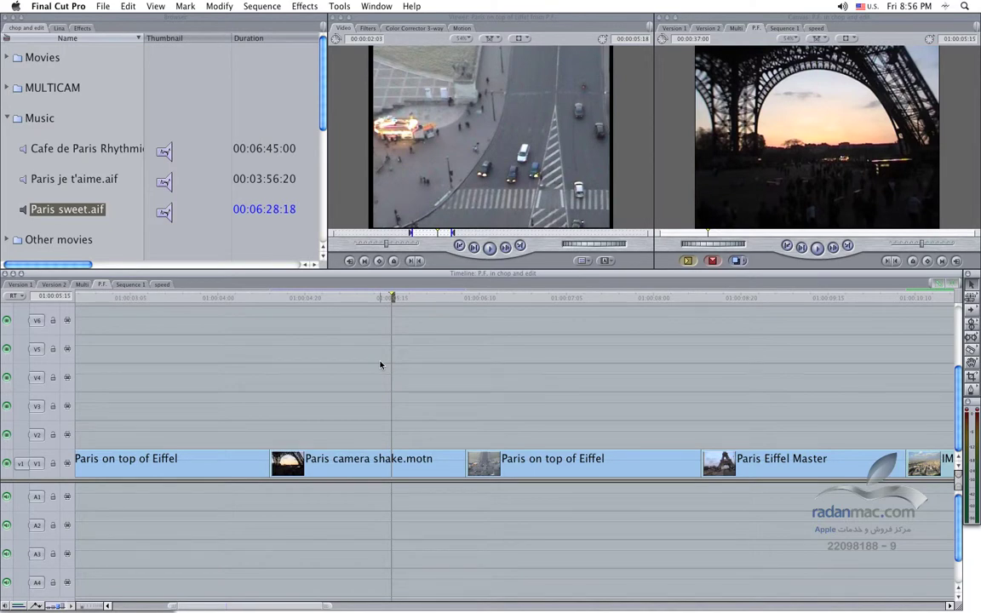
Step: Open 'Paris camera shake.motn' back in Motion from the clip's shortcut menu
{"action": "left_click", "coordinate": [584, 470]}
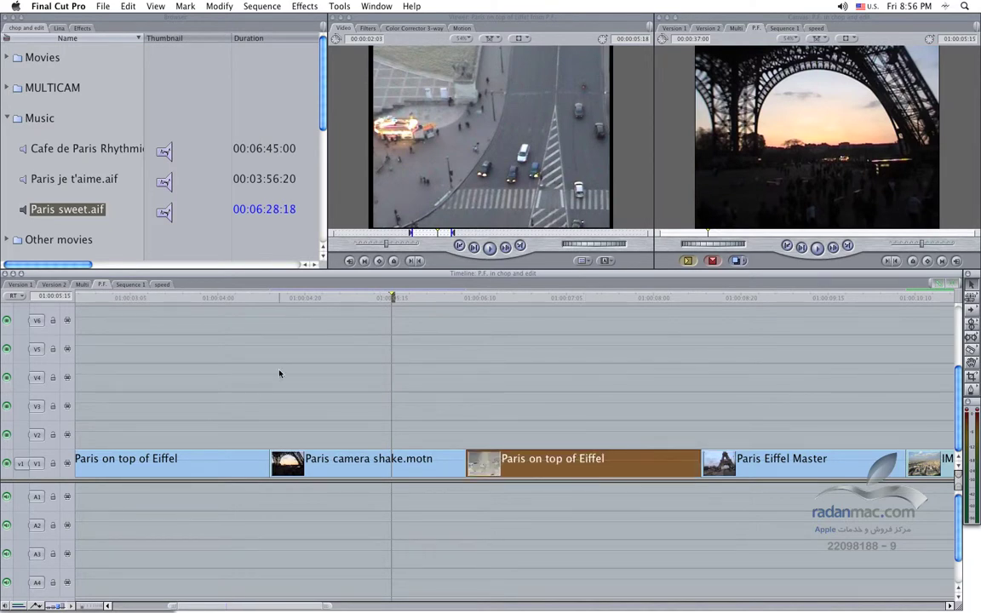
{"action": "left_click", "coordinate": [407, 469]}
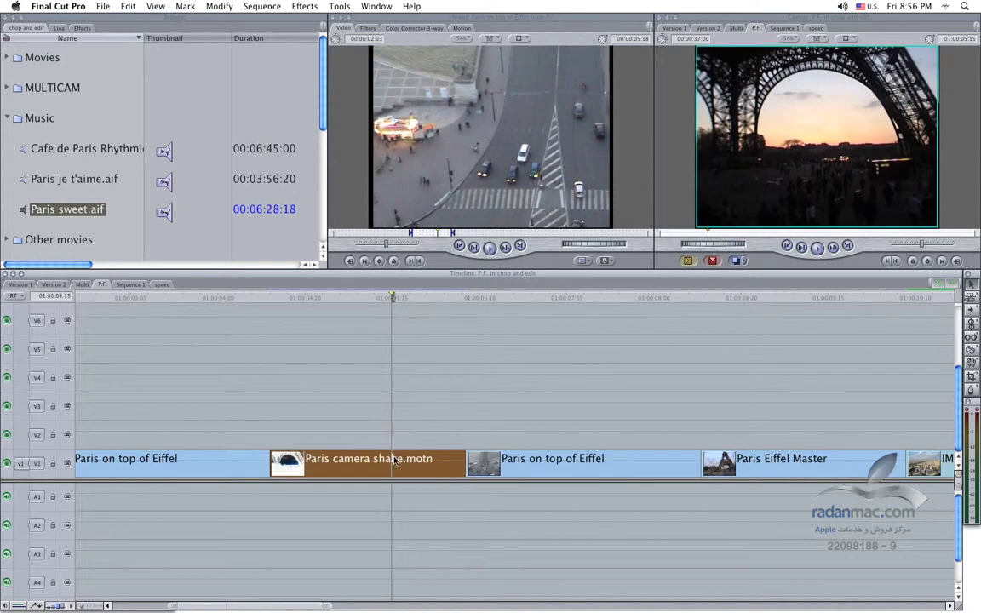
{"action": "right_click", "coordinate": [416, 466]}
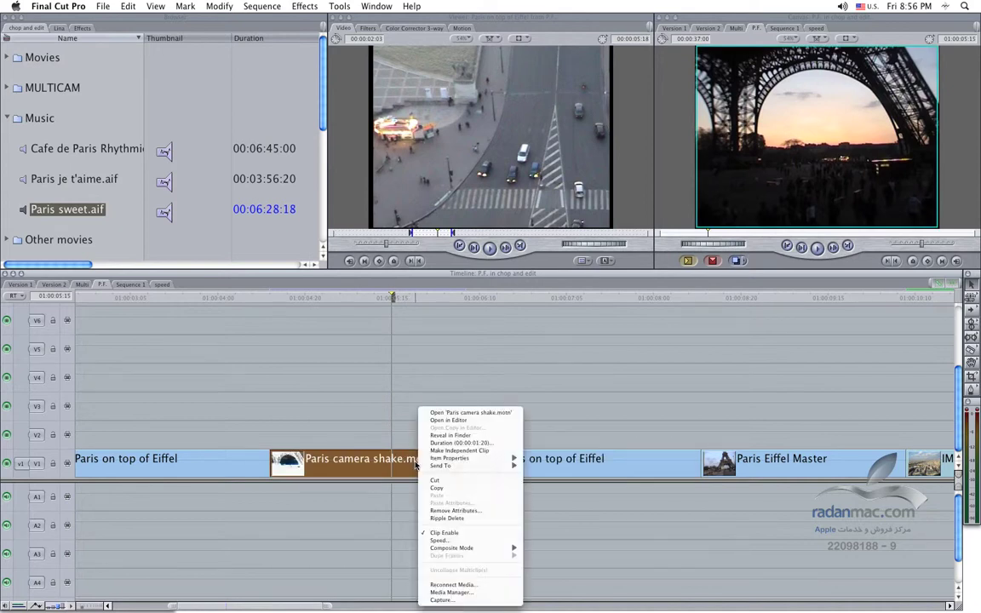
{"action": "mouse_move", "coordinate": [420, 466]}
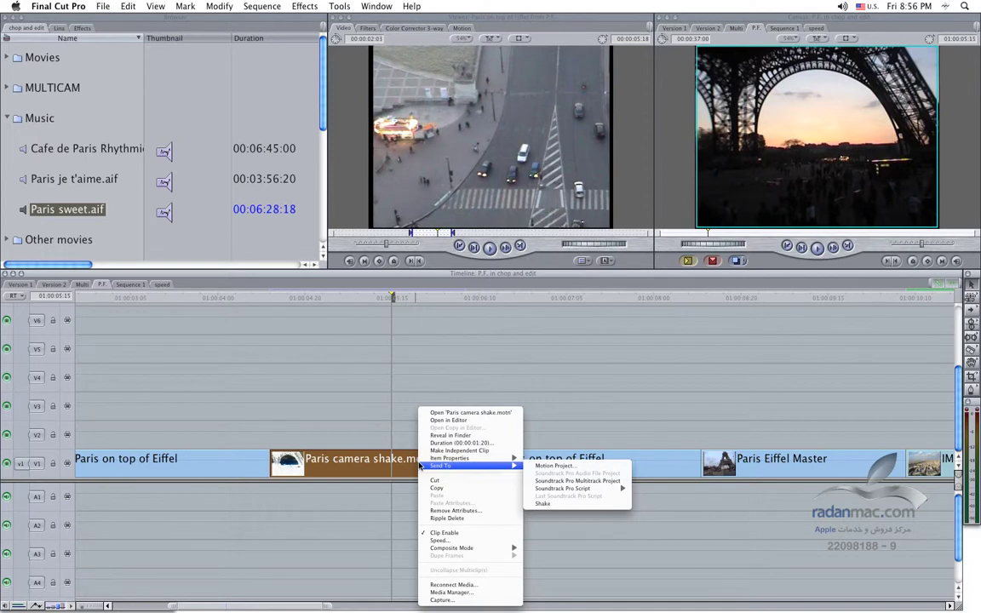
{"action": "mouse_move", "coordinate": [494, 460]}
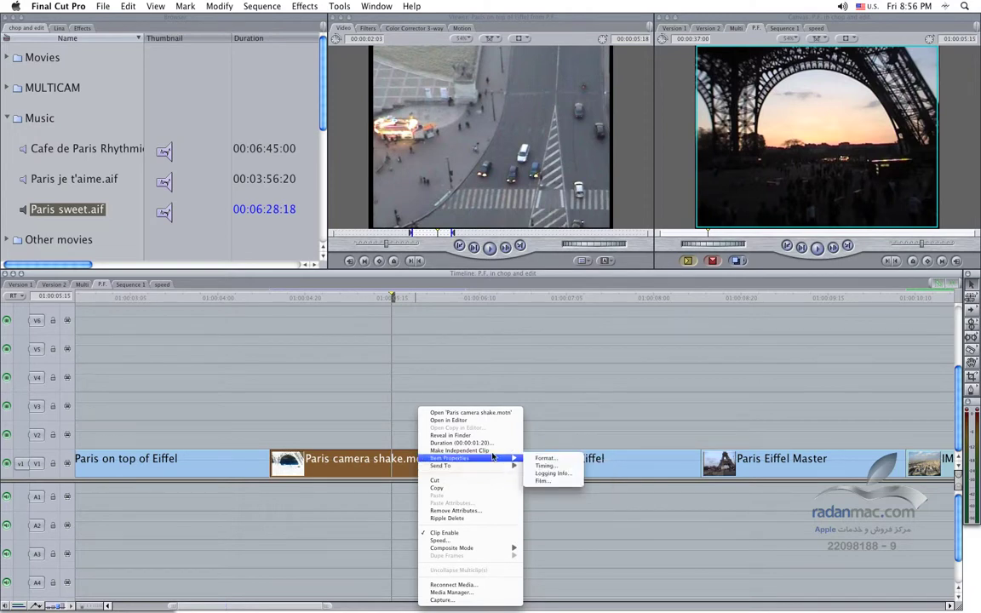
{"action": "left_click", "coordinate": [467, 412]}
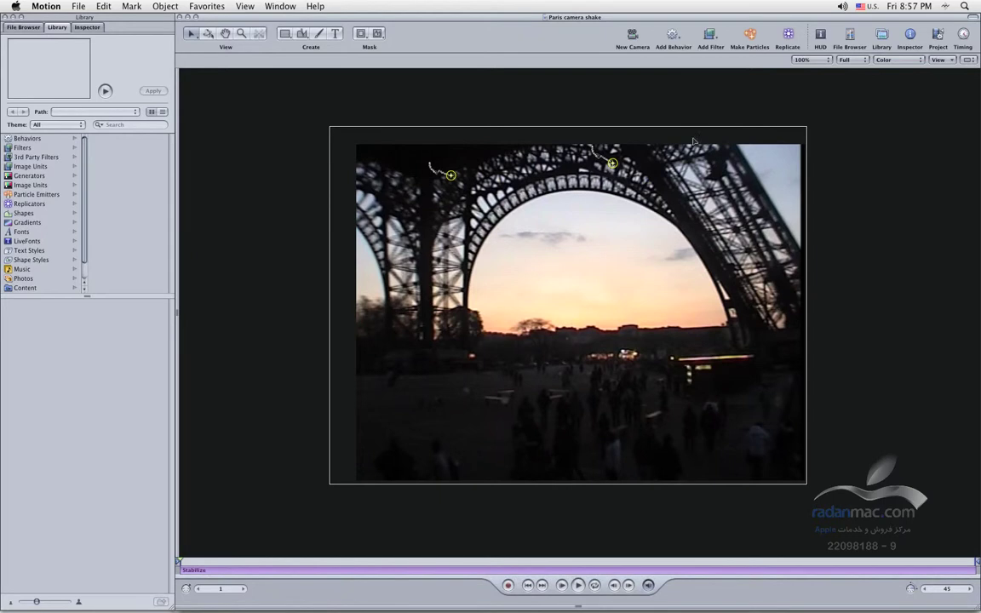
Step: Add a text layer reading 'Paris 6 AM' in the lower-left of the Eiffel Tower frame
{"action": "key", "text": "t"}
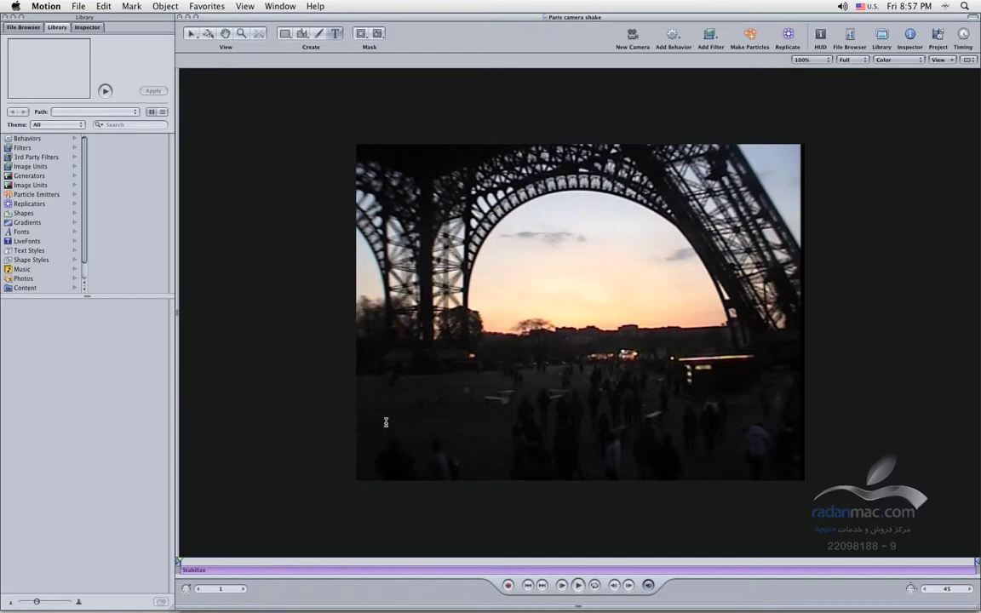
{"action": "left_click", "coordinate": [402, 409]}
{"action": "type", "text": "Par is "}
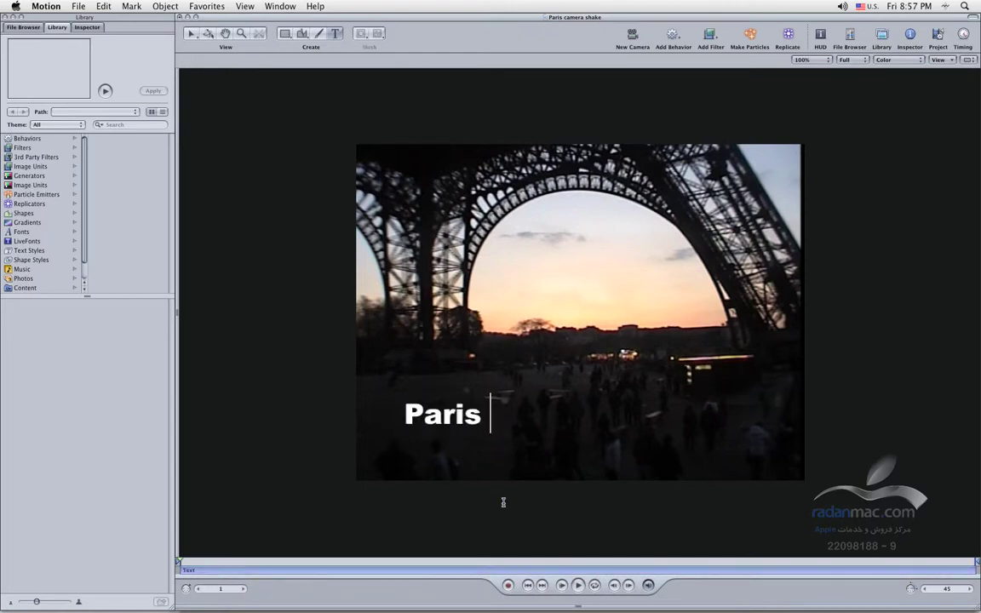
{"action": "type", "text": "8"}
{"action": "key", "text": "BackSpace"}
{"action": "key", "text": "BackSpace"}
{"action": "type", "text": "6 AM"}
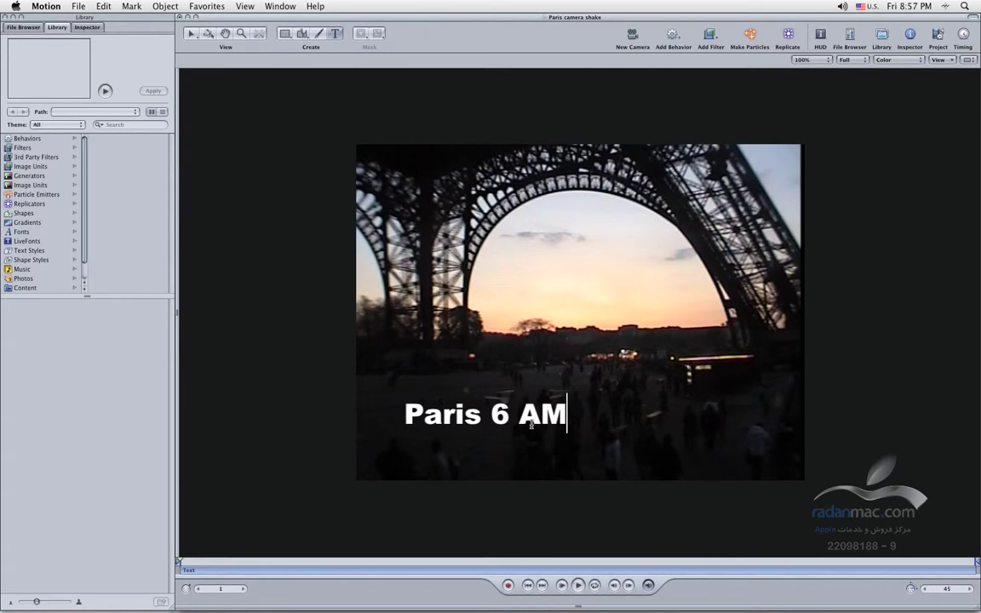
{"action": "left_click_drag", "start_coordinate": [565, 417], "coordinate": [415, 416]}
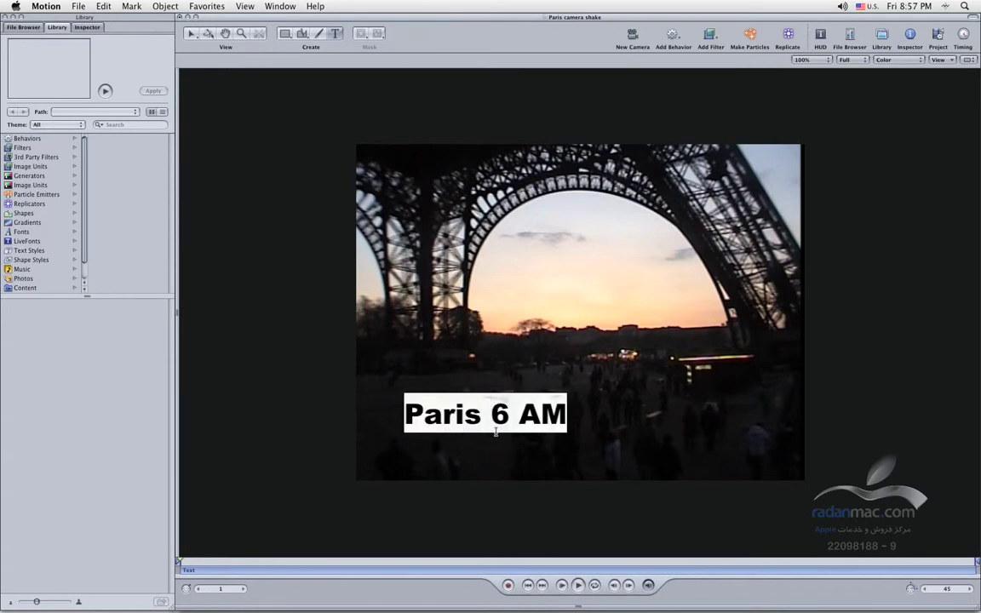
{"action": "key", "text": "Escape"}
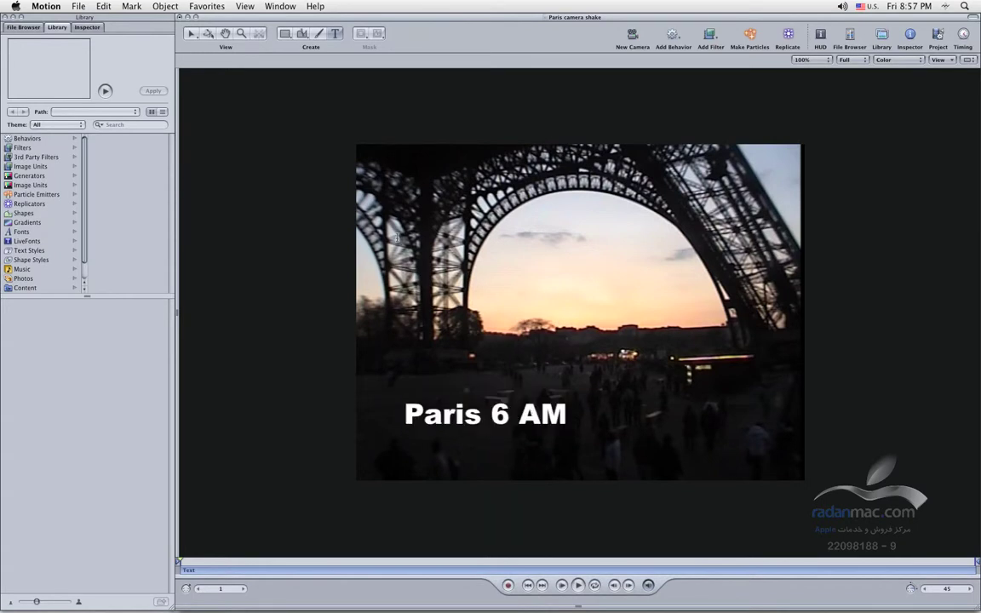
Step: Bring up the Paris 6 AM title's text settings and change its font to Arial
{"action": "left_click", "coordinate": [414, 385]}
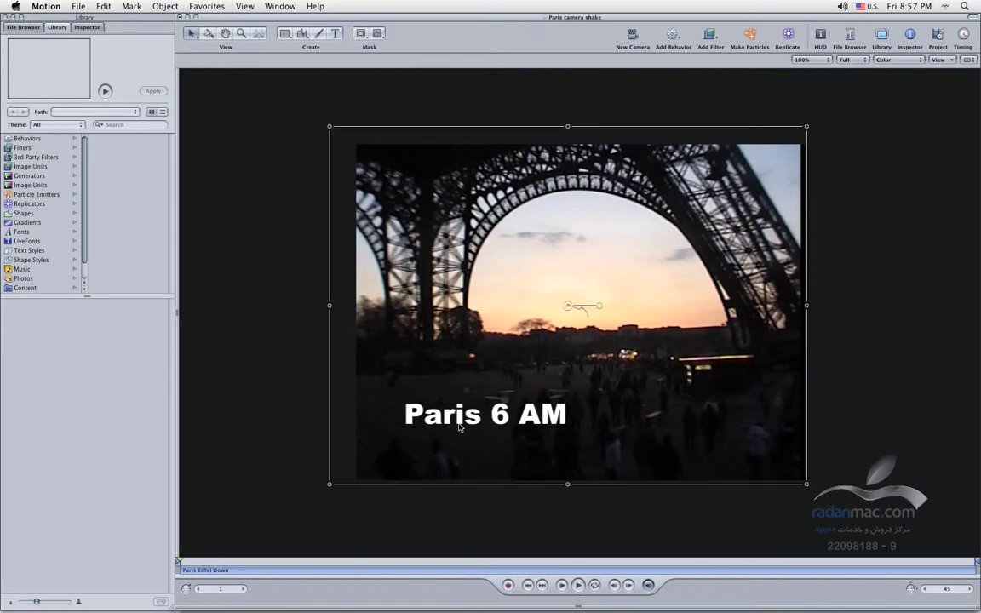
{"action": "left_click", "coordinate": [520, 418]}
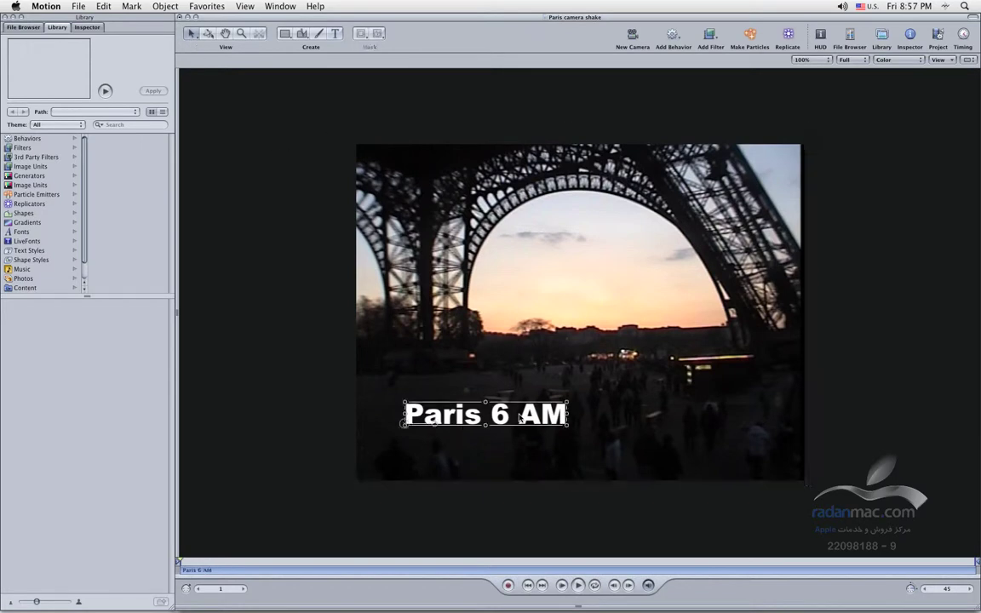
{"action": "key", "text": "F7"}
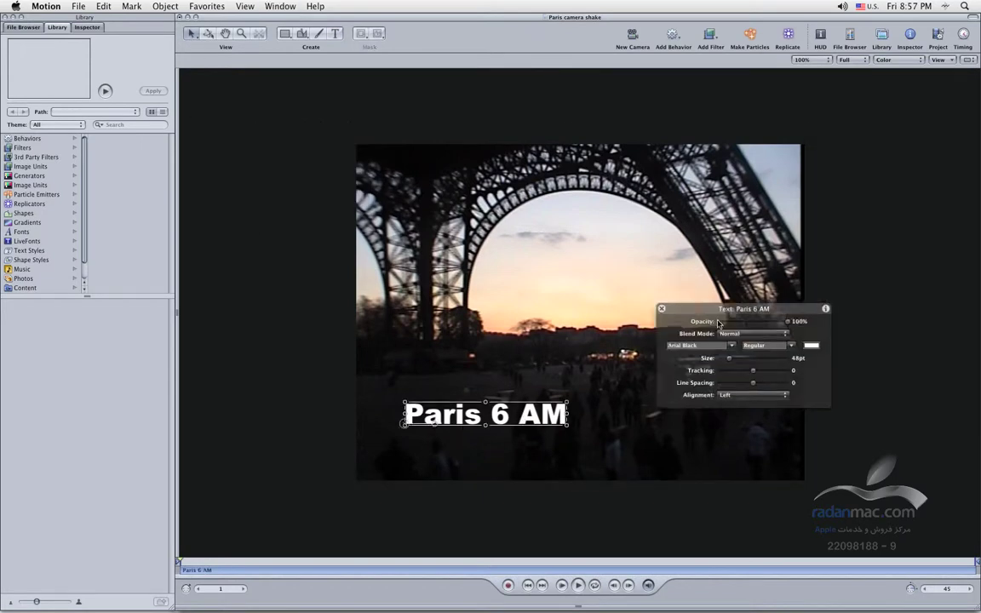
{"action": "left_click_drag", "start_coordinate": [718, 324], "coordinate": [816, 352]}
{"action": "left_click", "coordinate": [805, 373]}
{"action": "scroll", "coordinate": [807, 399], "scroll_direction": "up", "scroll_amount": 1}
{"action": "left_click", "coordinate": [774, 383]}
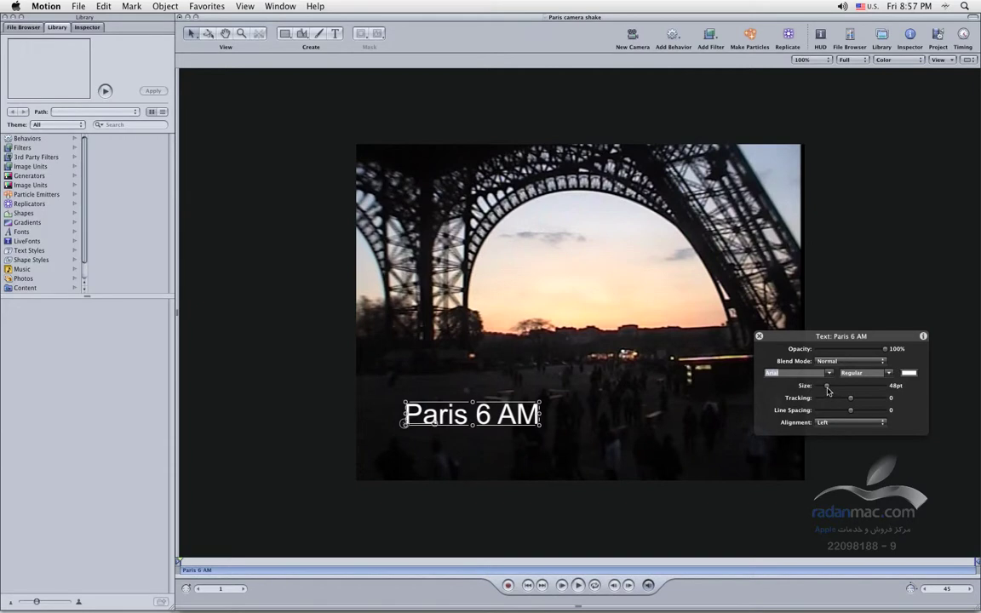
Step: Shrink the title, nudge it lower in the frame, and tint it pale yellow
{"action": "left_click_drag", "start_coordinate": [828, 390], "coordinate": [823, 390]}
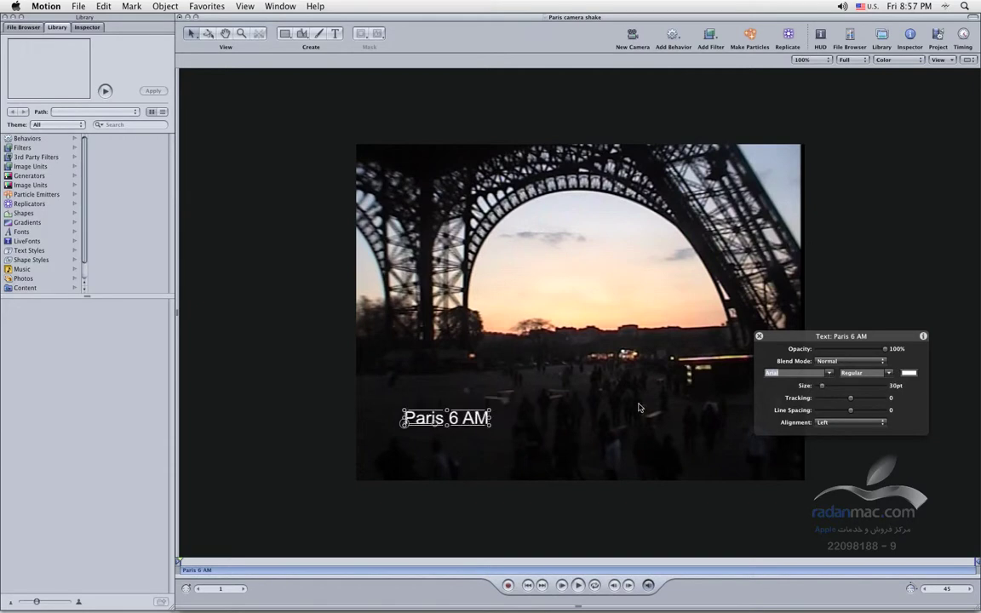
{"action": "left_click_drag", "start_coordinate": [452, 422], "coordinate": [446, 440]}
{"action": "left_click", "coordinate": [908, 372]}
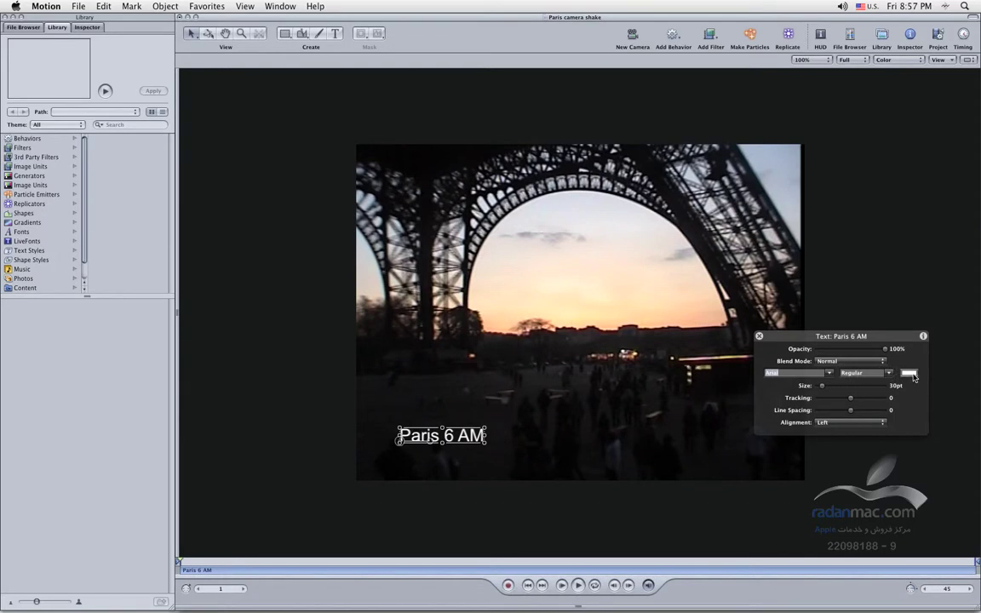
{"action": "left_click", "coordinate": [199, 423]}
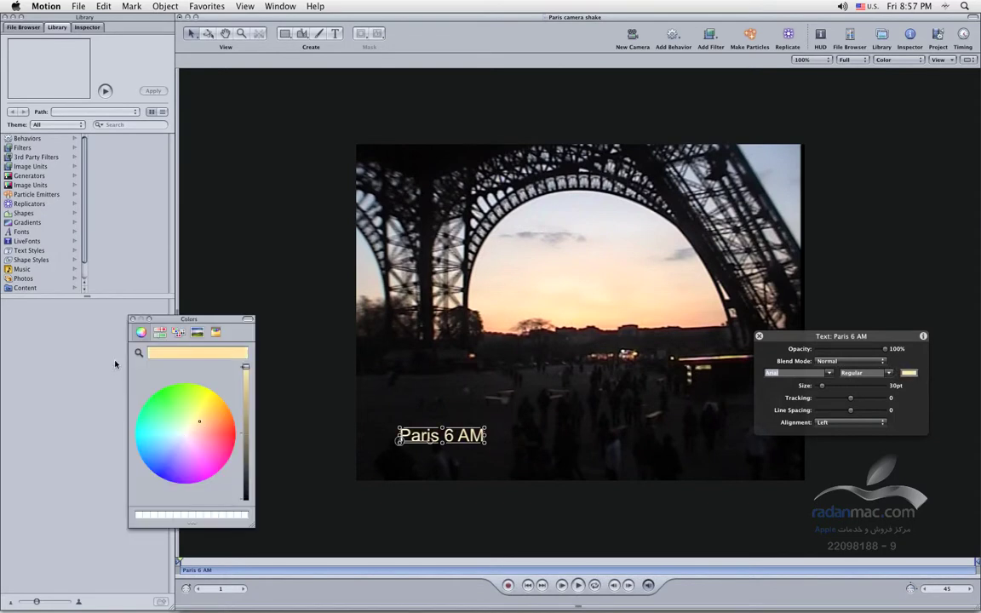
{"action": "left_click", "coordinate": [132, 320]}
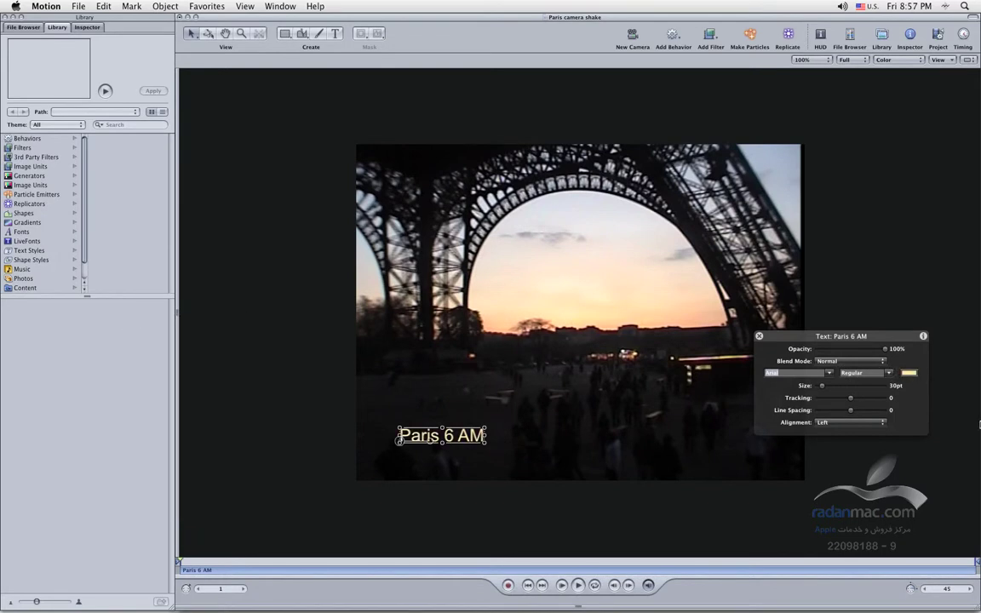
Step: Set the title's blend mode to Screen, size 37pt, and shift it slightly lower-left
{"action": "left_click", "coordinate": [844, 362]}
{"action": "left_click", "coordinate": [831, 474]}
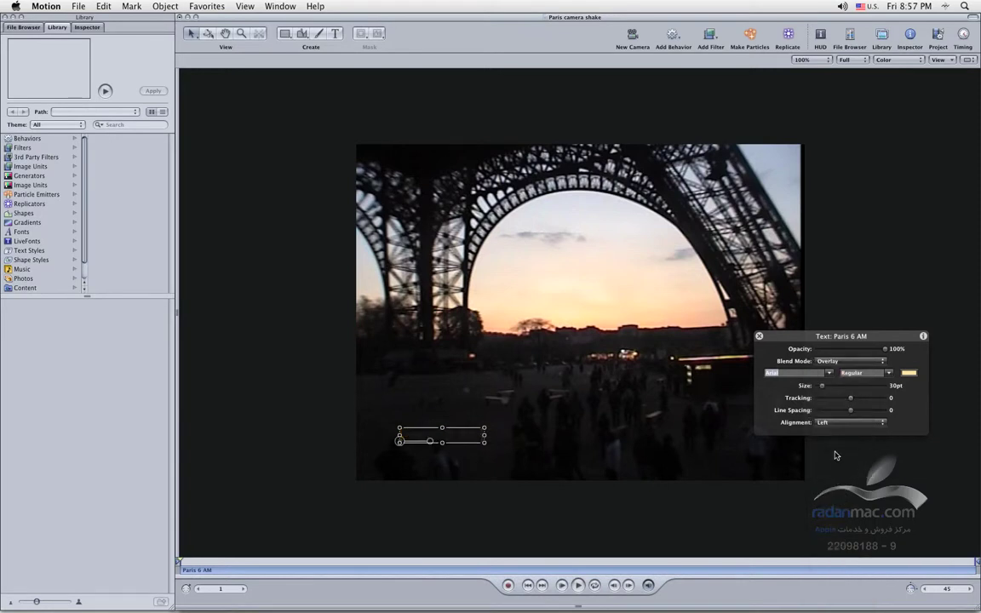
{"action": "left_click", "coordinate": [839, 362]}
{"action": "left_click", "coordinate": [826, 329]}
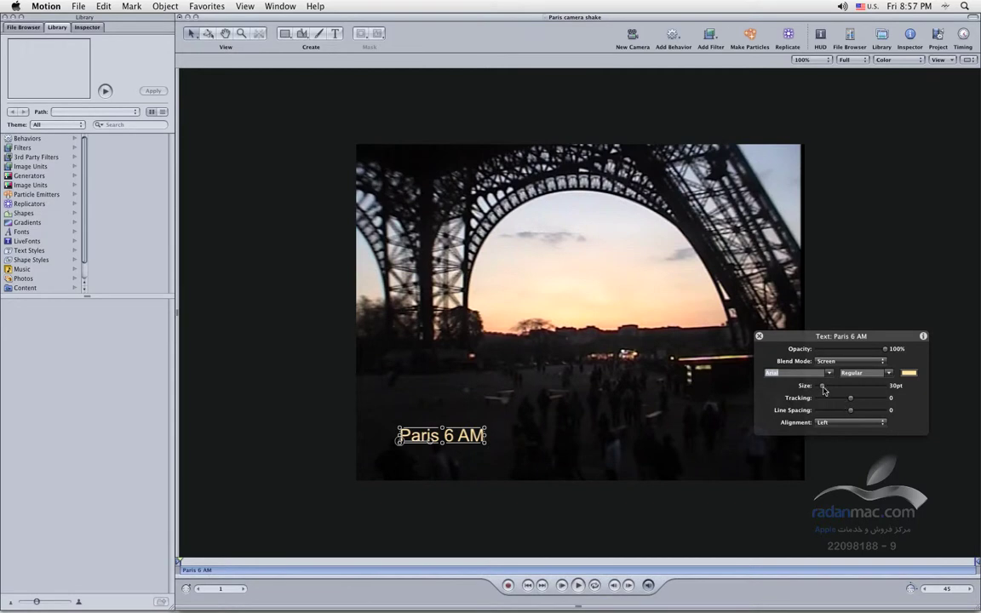
{"action": "left_click_drag", "start_coordinate": [822, 386], "coordinate": [825, 388]}
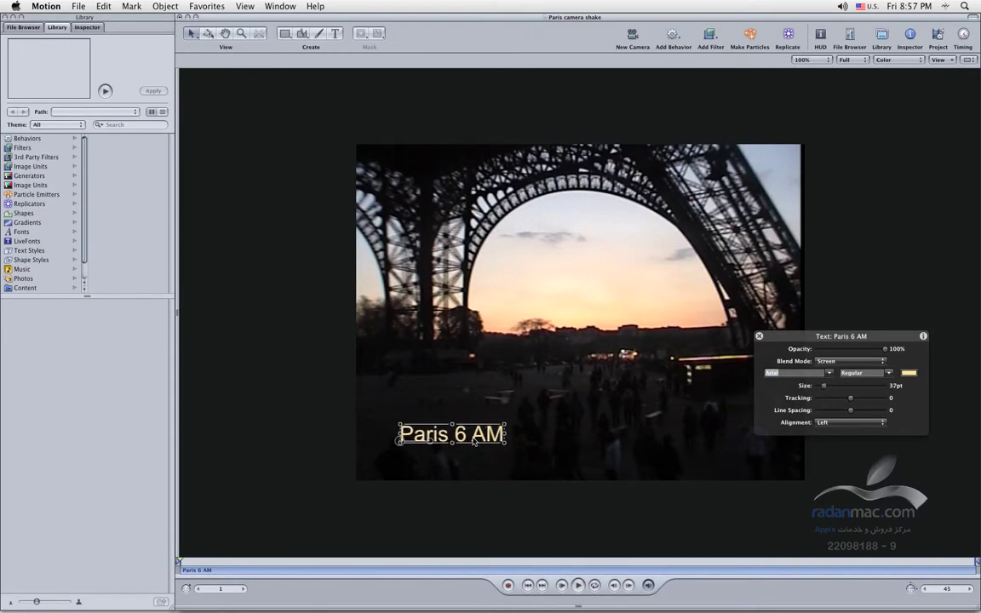
{"action": "left_click_drag", "start_coordinate": [469, 445], "coordinate": [462, 449]}
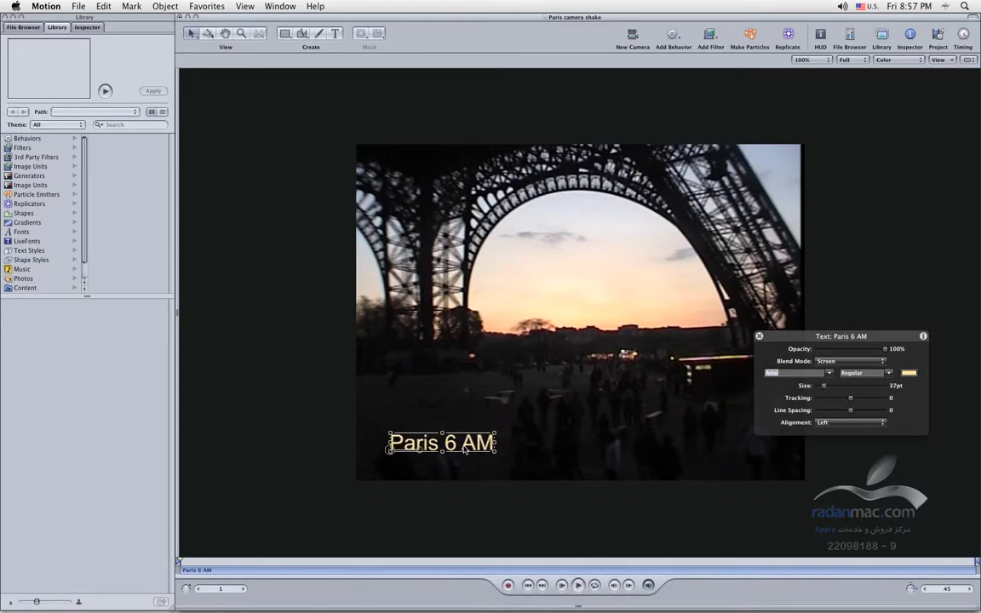
{"action": "left_click", "coordinate": [839, 305]}
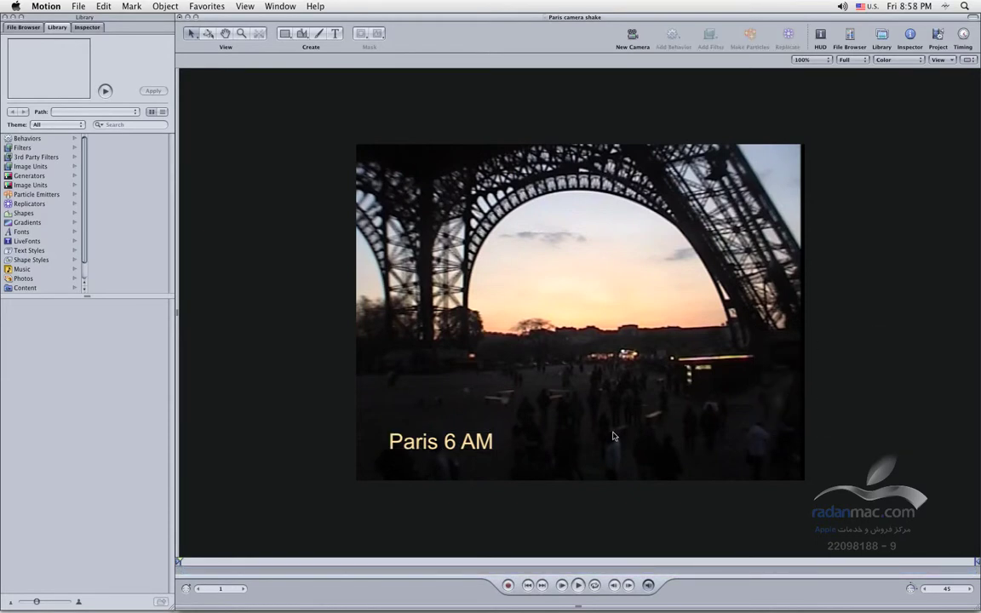
Step: Apply the Glow filter to the Paris 6 AM title from the Inspector
{"action": "left_click", "coordinate": [443, 441]}
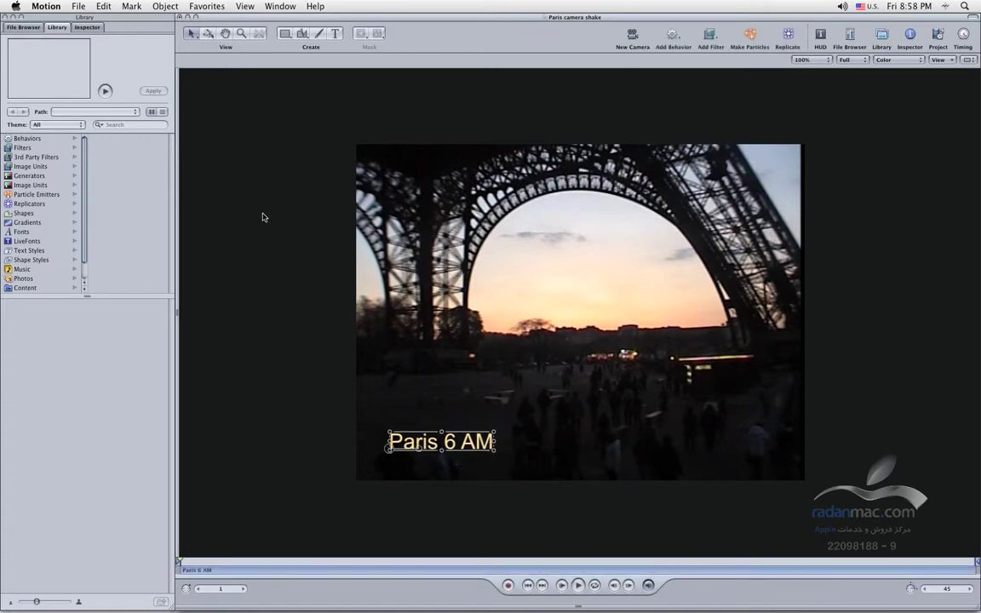
{"action": "left_click", "coordinate": [91, 33]}
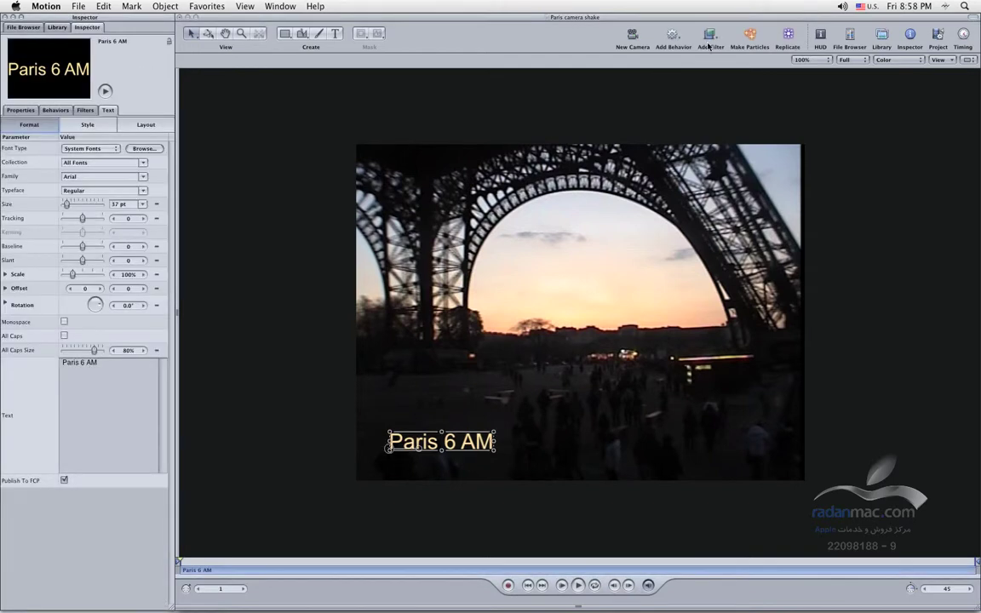
{"action": "left_click", "coordinate": [708, 39]}
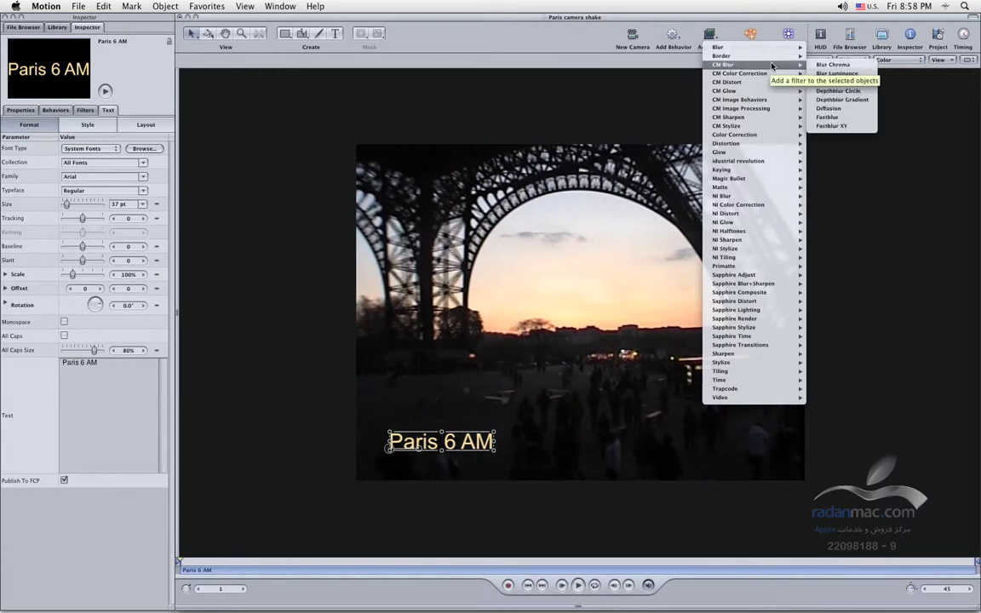
{"action": "mouse_move", "coordinate": [766, 145]}
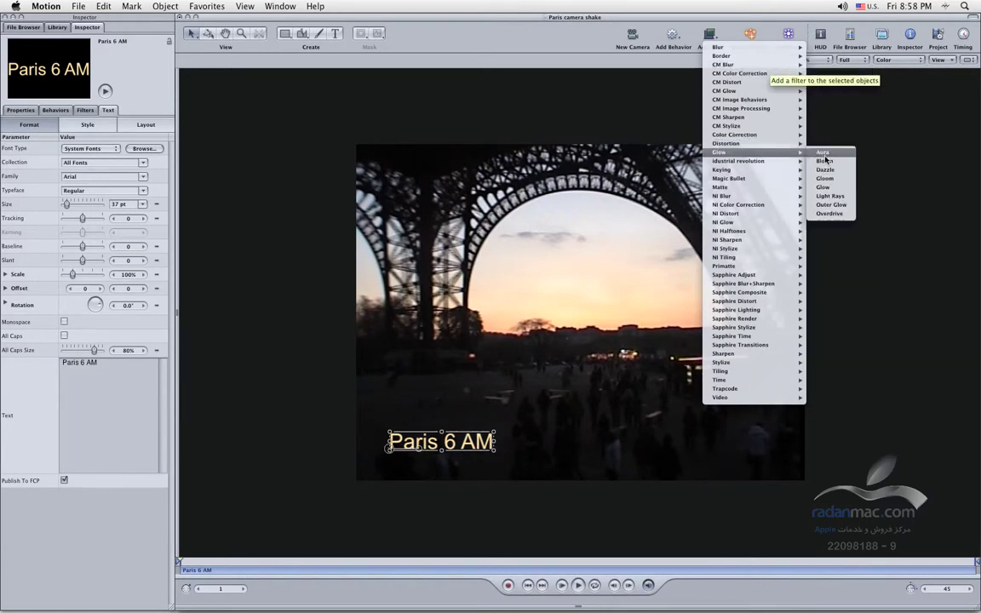
{"action": "left_click", "coordinate": [840, 189]}
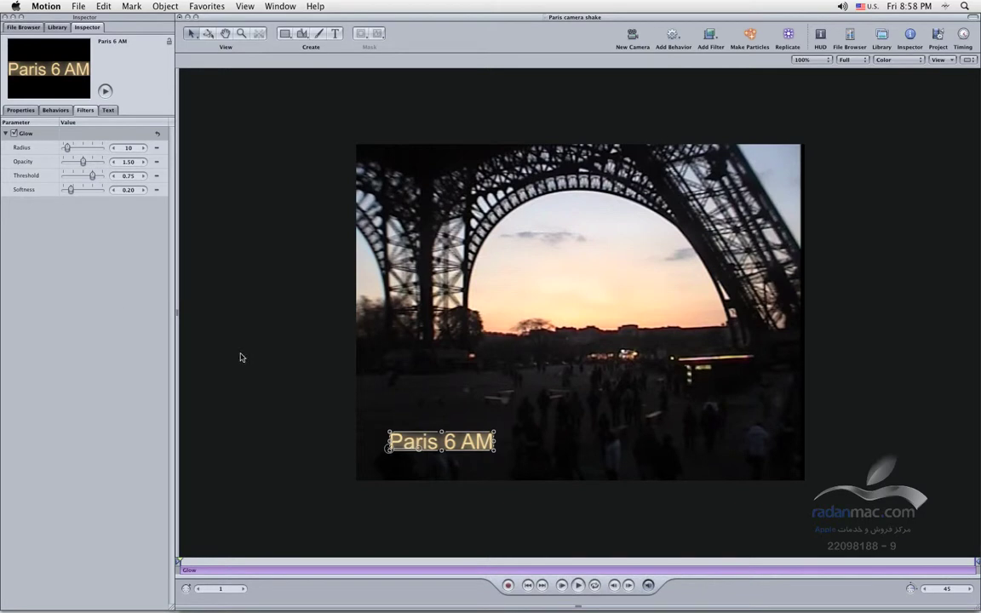
Step: Remove the trial Glow filter from the title's Filters list
{"action": "left_click", "coordinate": [263, 379]}
{"action": "left_click", "coordinate": [449, 440]}
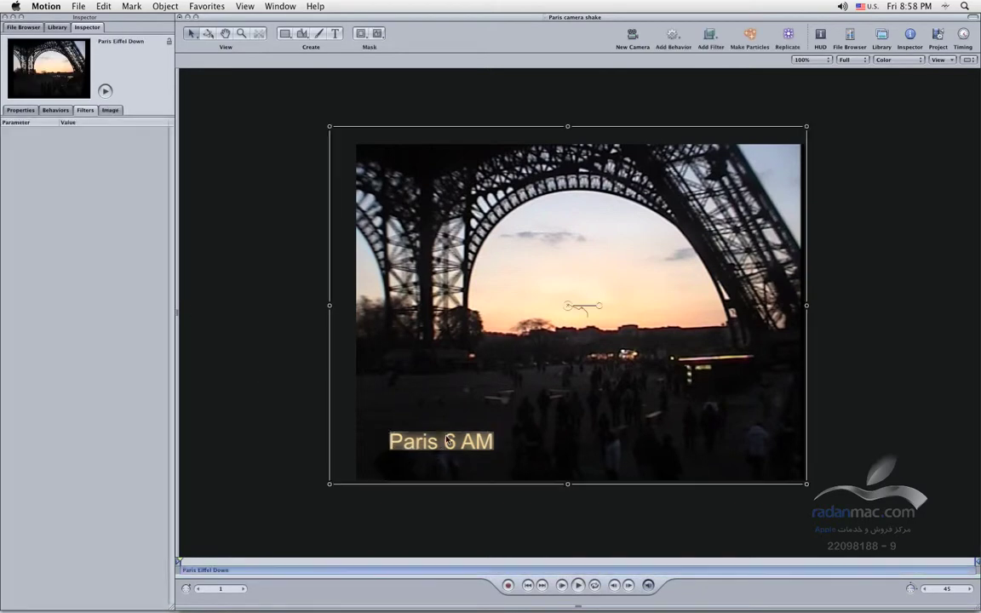
{"action": "left_click", "coordinate": [442, 442]}
{"action": "left_click", "coordinate": [35, 134]}
{"action": "key", "text": "Delete"}
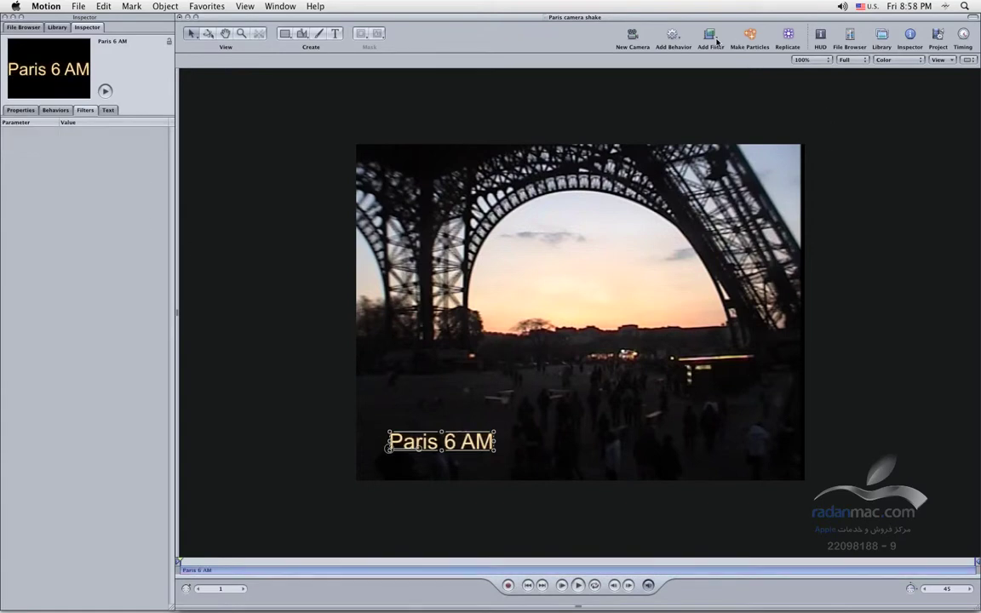
{"action": "left_click", "coordinate": [717, 40]}
Step: Apply NI Glow Text to the title with frame margin 153 and radius 3
{"action": "mouse_move", "coordinate": [768, 223]}
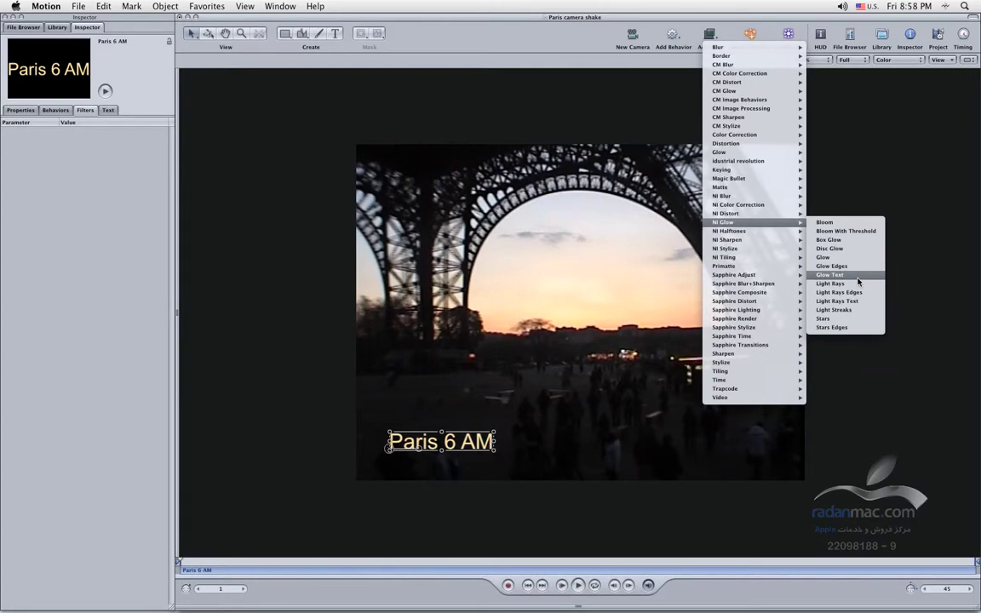
{"action": "left_click", "coordinate": [823, 257]}
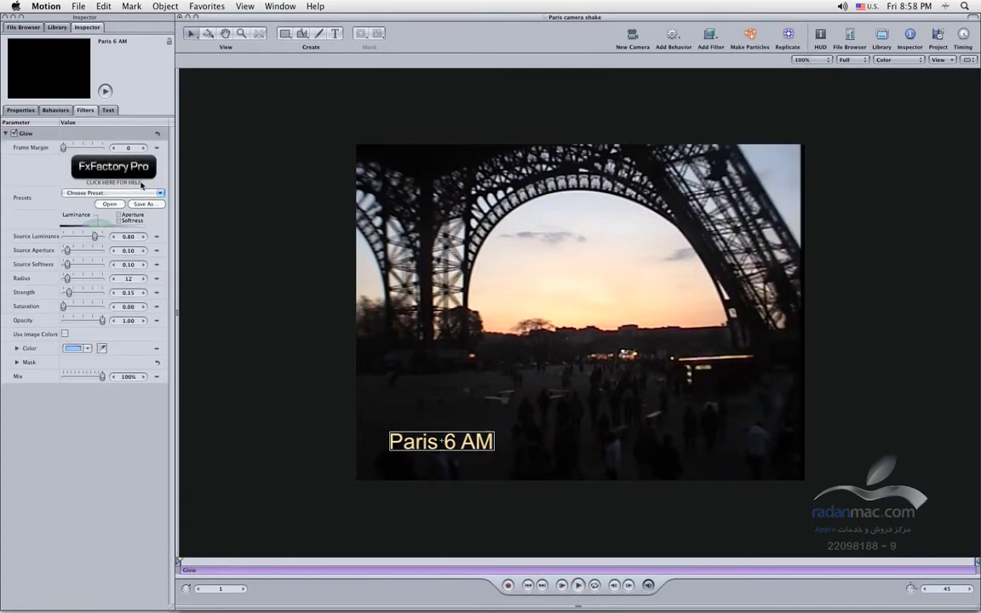
{"action": "left_click_drag", "start_coordinate": [66, 150], "coordinate": [75, 149]}
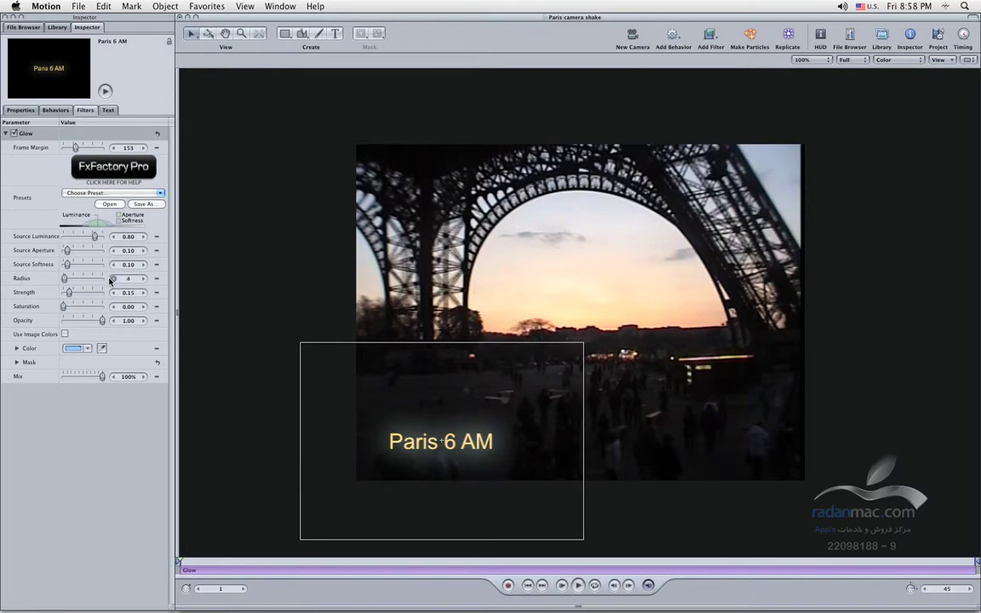
{"action": "left_click", "coordinate": [111, 278]}
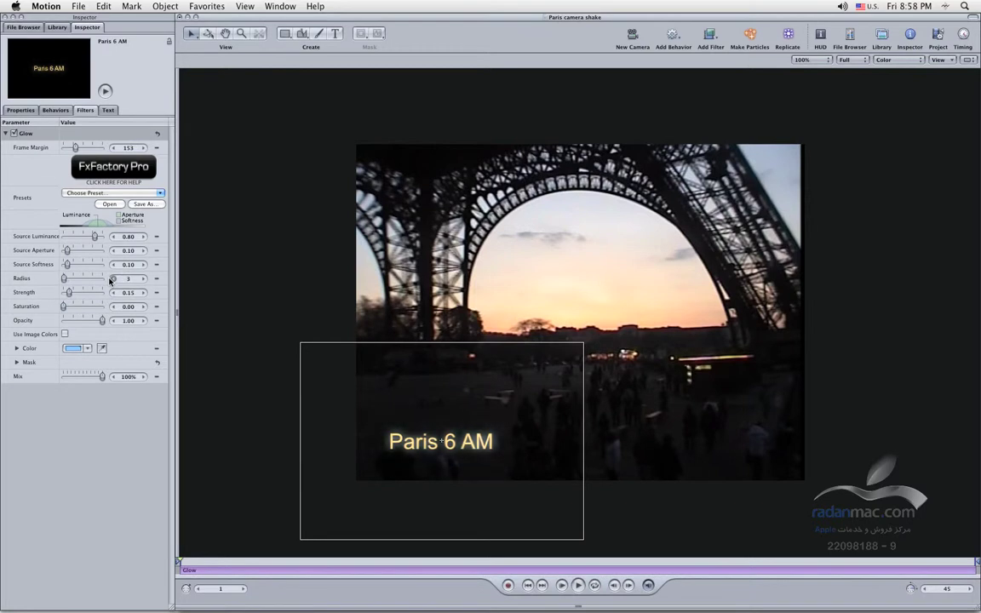
{"action": "left_click", "coordinate": [209, 430]}
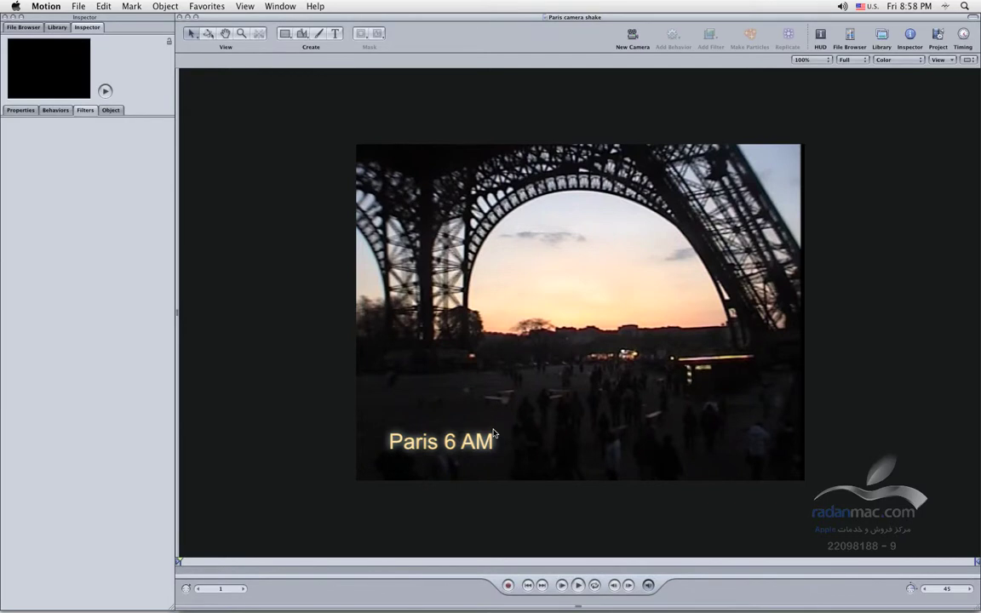
Step: In Final Cut Pro, move the playhead onto the Paris camera shake.motn clip and render it
{"action": "key", "text": "super+Tab"}
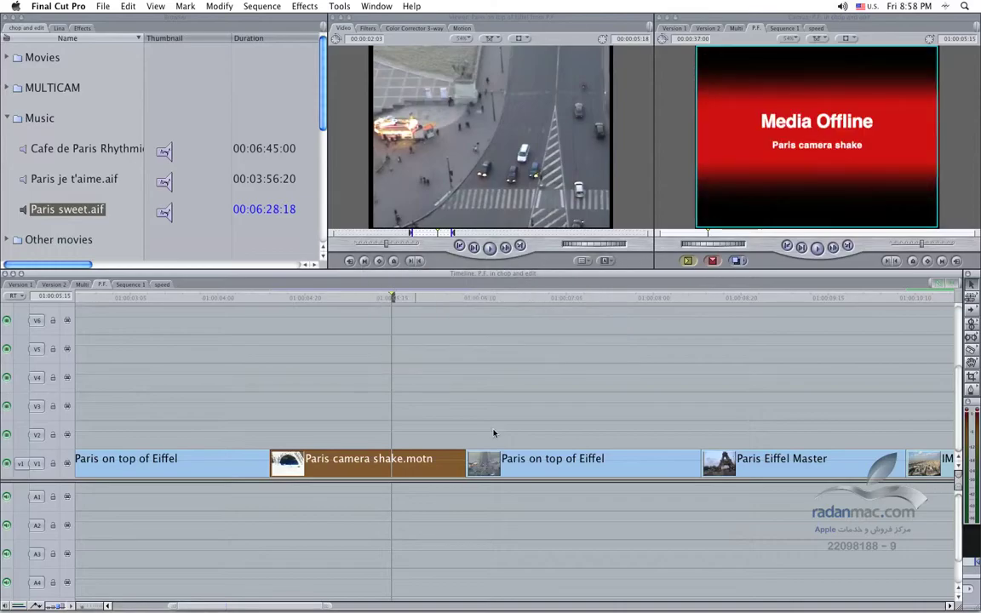
{"action": "left_click_drag", "start_coordinate": [383, 297], "coordinate": [326, 298]}
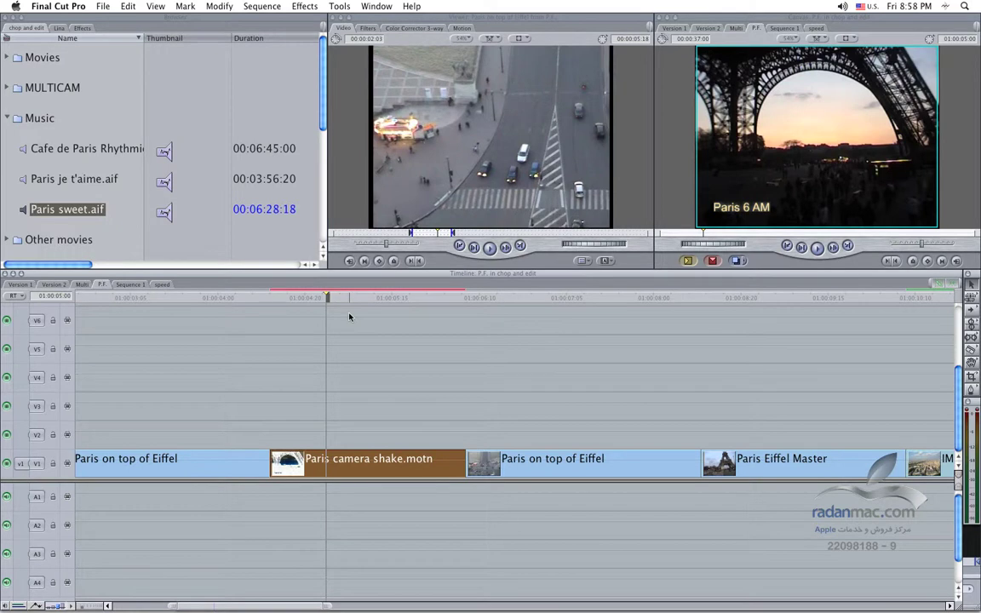
{"action": "key", "text": "alt+r"}
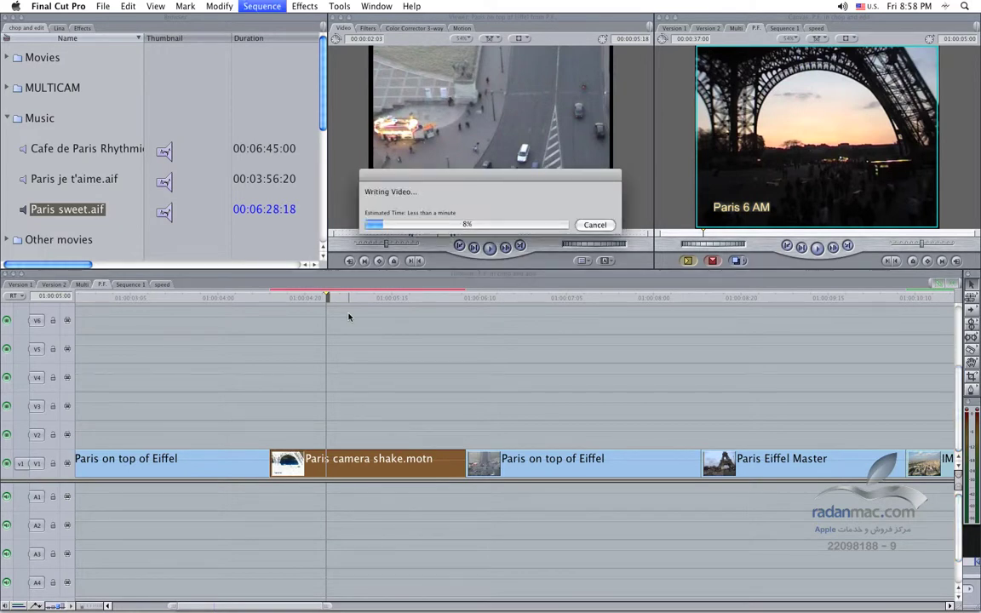